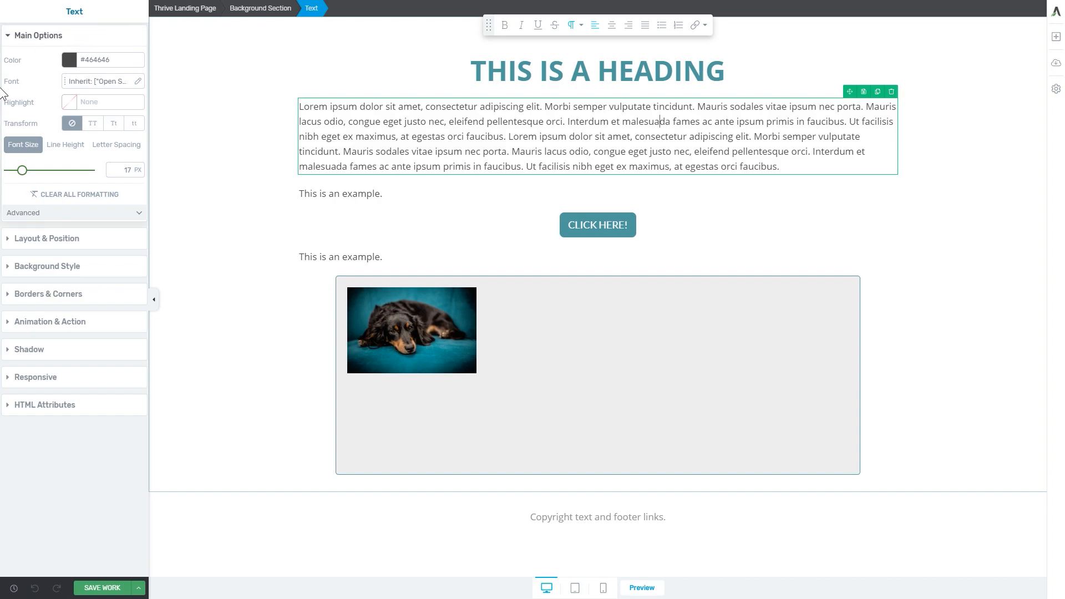
# Set the lorem ipsum paragraph's top margin to 30 in its layout and position settings
pyautogui.click(40, 243)
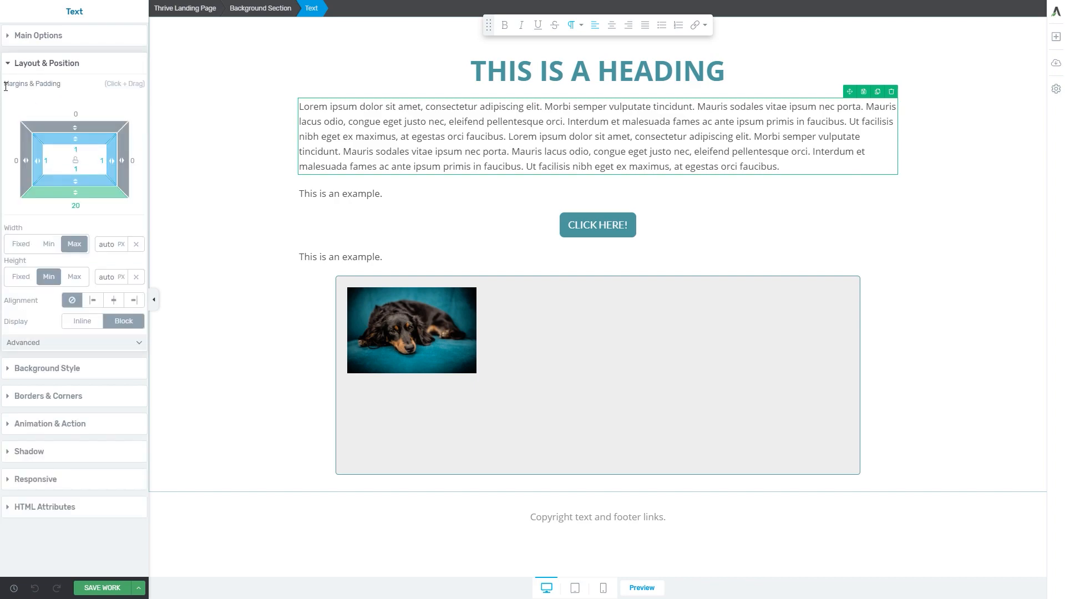
pyautogui.moveTo(5, 87); pyautogui.dragTo(56, 87)
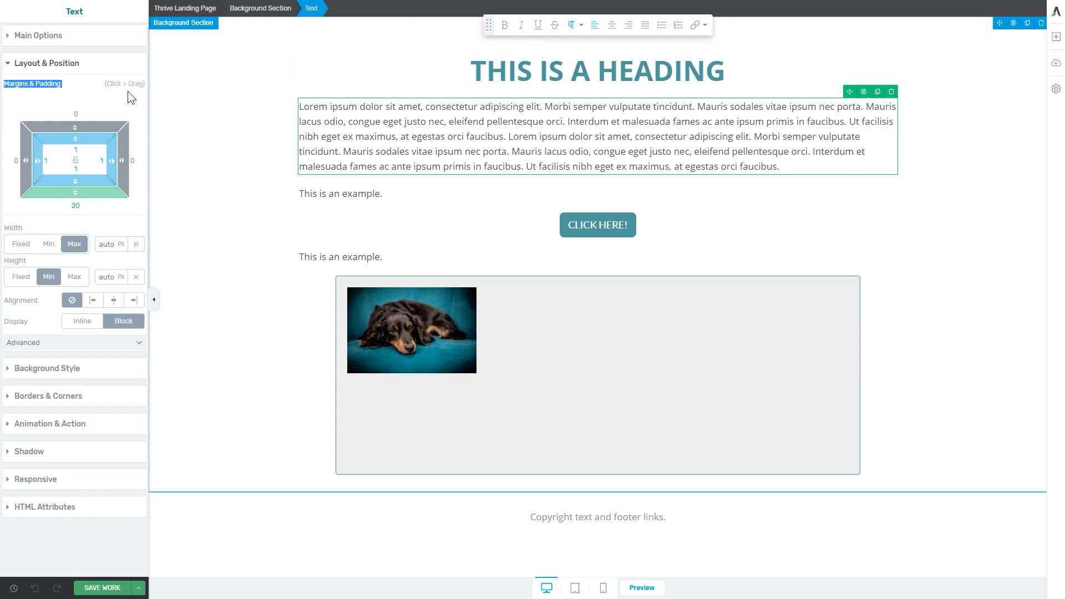
pyautogui.click(79, 110)
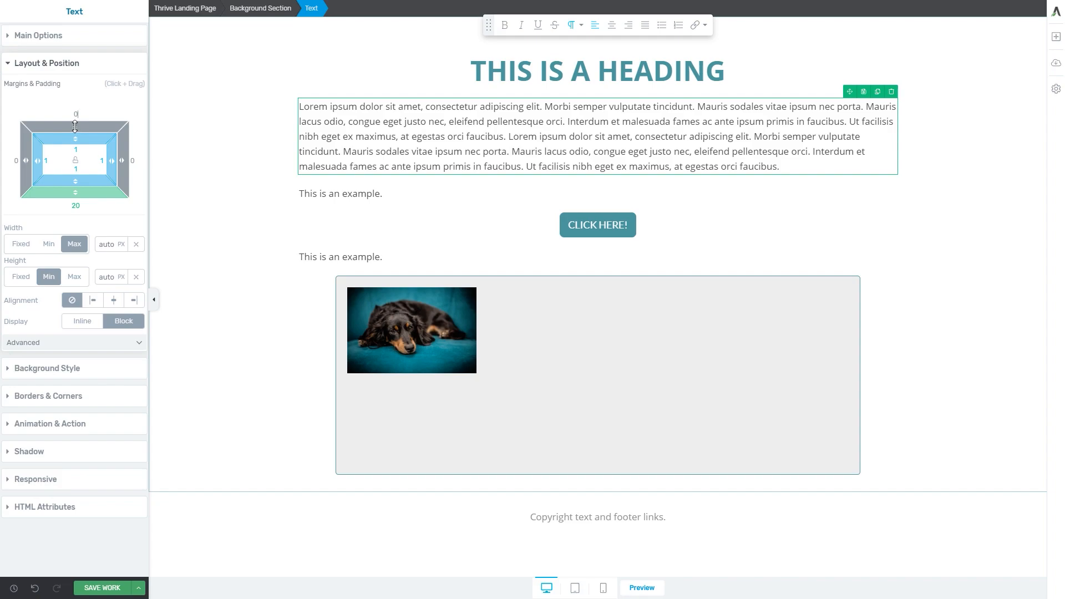
pyautogui.moveTo(75, 126); pyautogui.dragTo(76, 101)
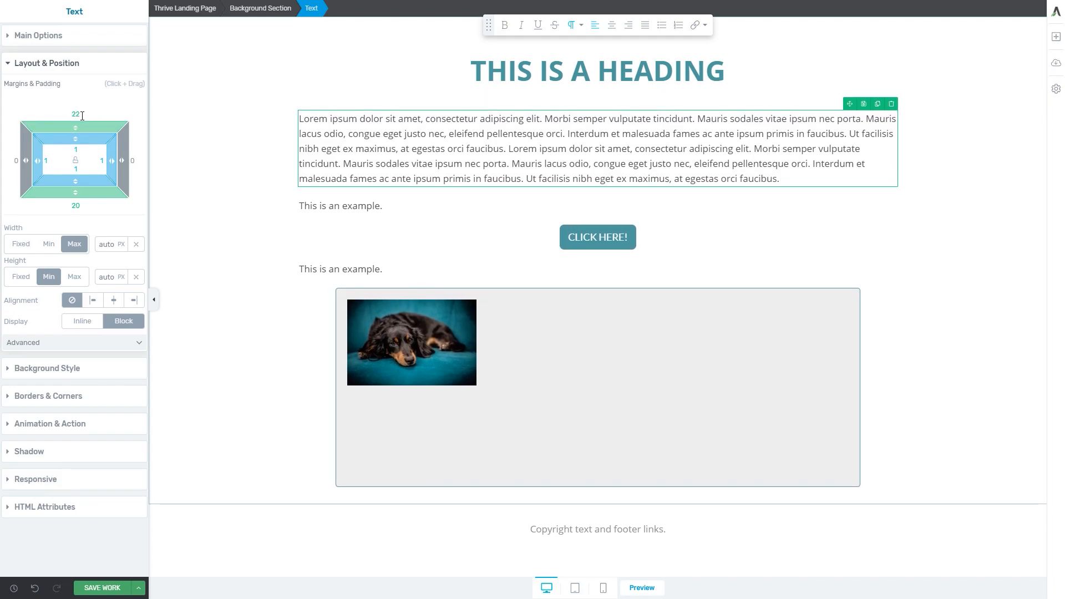
pyautogui.doubleClick(76, 113)
pyautogui.write('30')
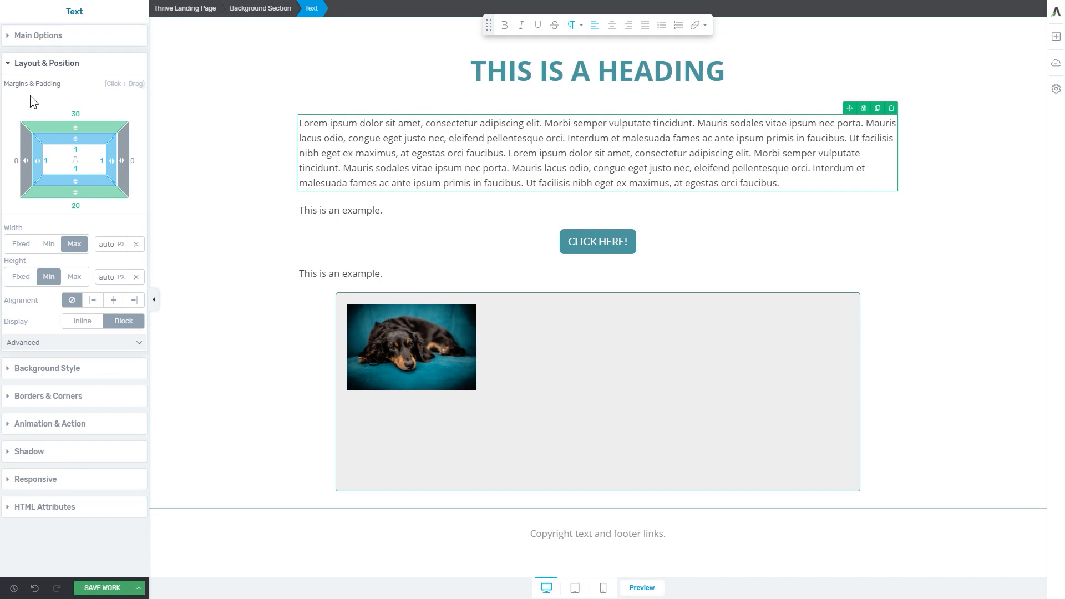
# Set the lorem ipsum paragraph's bottom margin to 30
pyautogui.moveTo(76, 193); pyautogui.dragTo(76, 220)
pyautogui.click(75, 205)
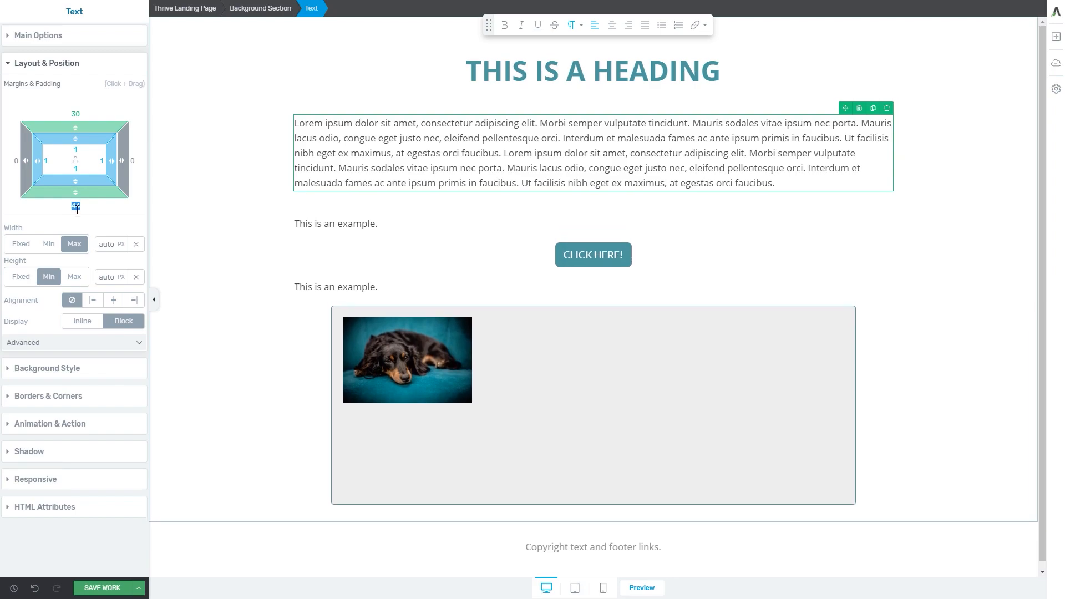
pyautogui.write('30')
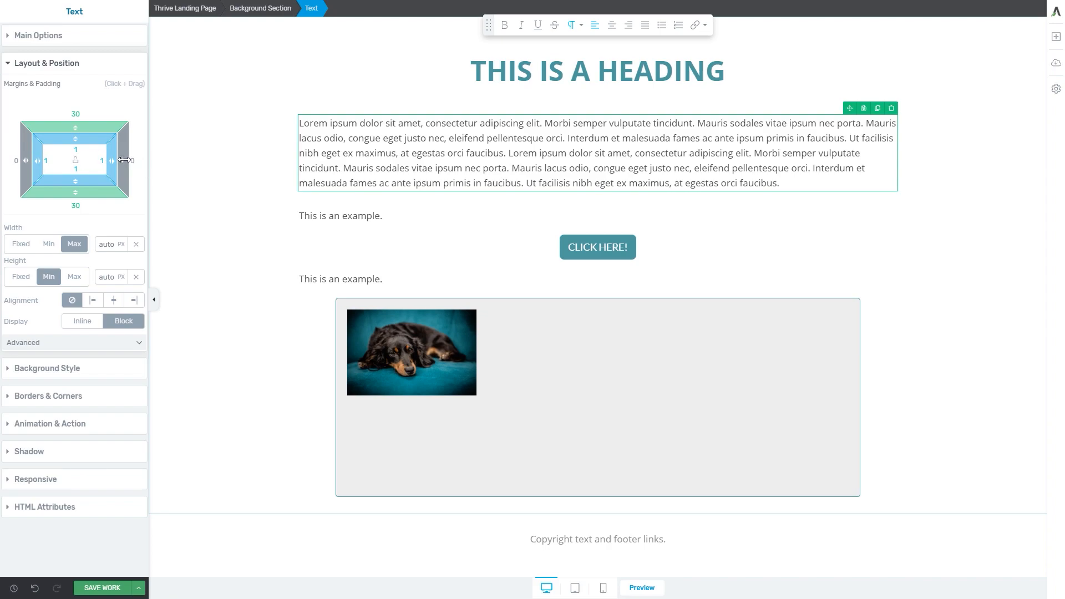
# Increase the lorem ipsum paragraph's right margin to 300
pyautogui.moveTo(124, 160); pyautogui.dragTo(204, 161)
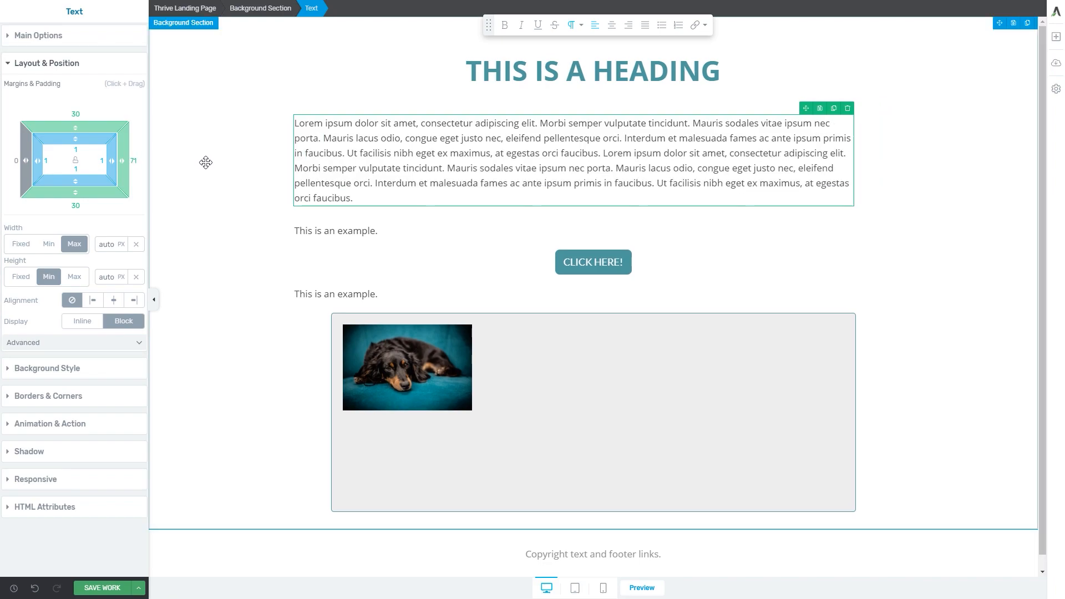
pyautogui.moveTo(125, 161); pyautogui.dragTo(357, 169)
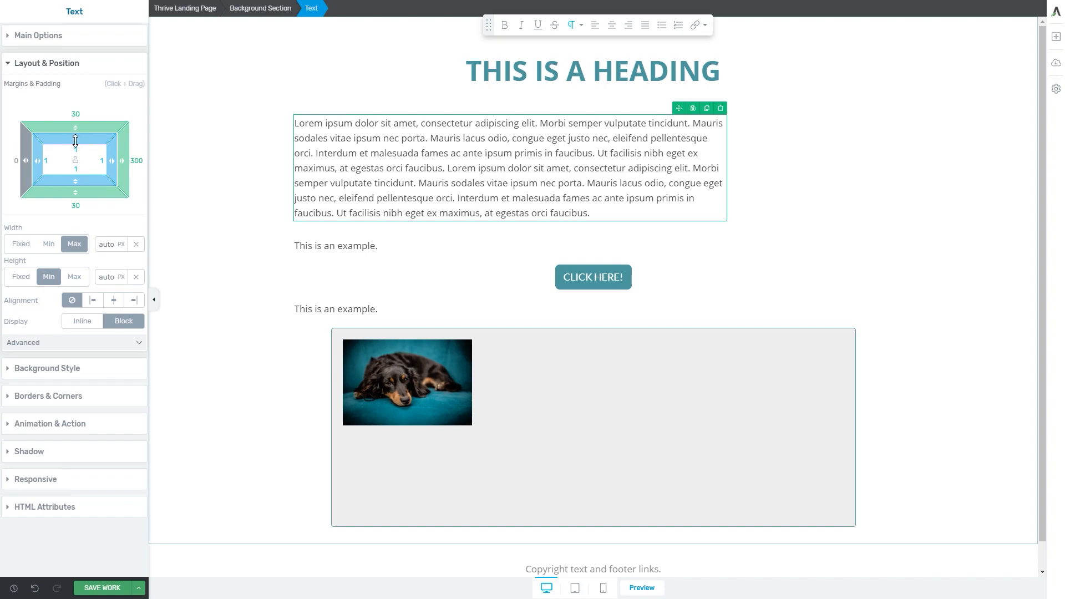
# Set the lorem ipsum paragraph's top padding to 50
pyautogui.moveTo(76, 141); pyautogui.dragTo(75, 183)
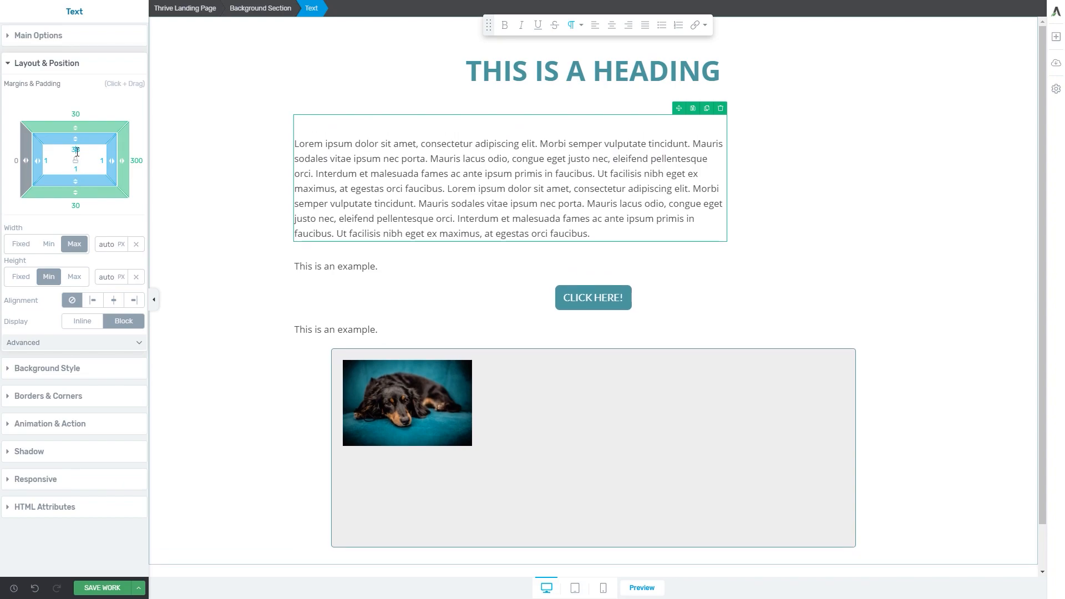
pyautogui.doubleClick(78, 148)
pyautogui.write('50')
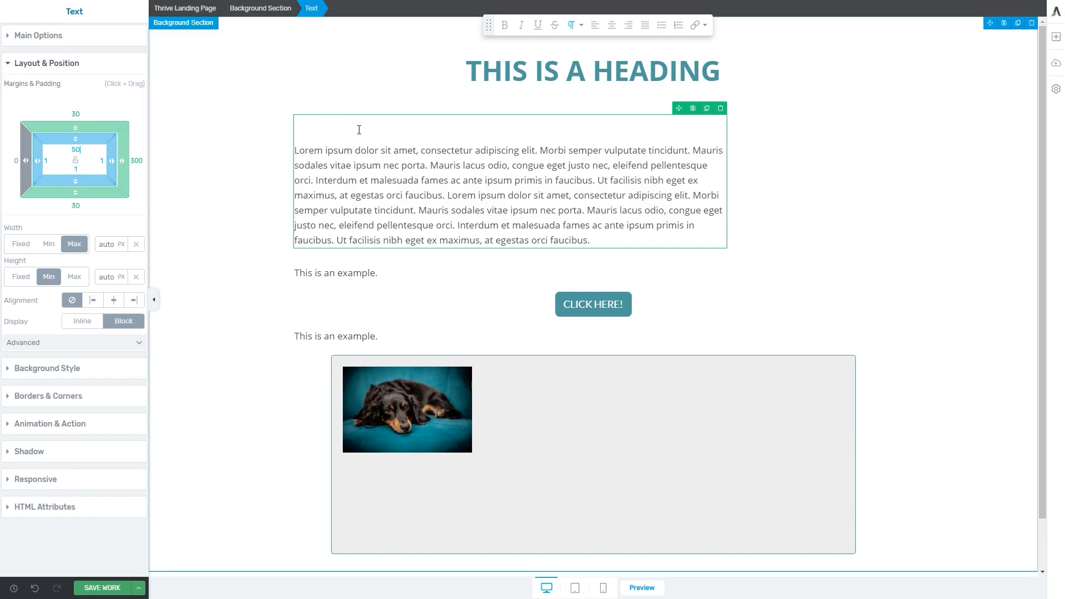
# Return the lorem ipsum paragraph's top padding to 1
pyautogui.doubleClick(79, 169)
pyautogui.click(47, 161)
pyautogui.click(101, 159)
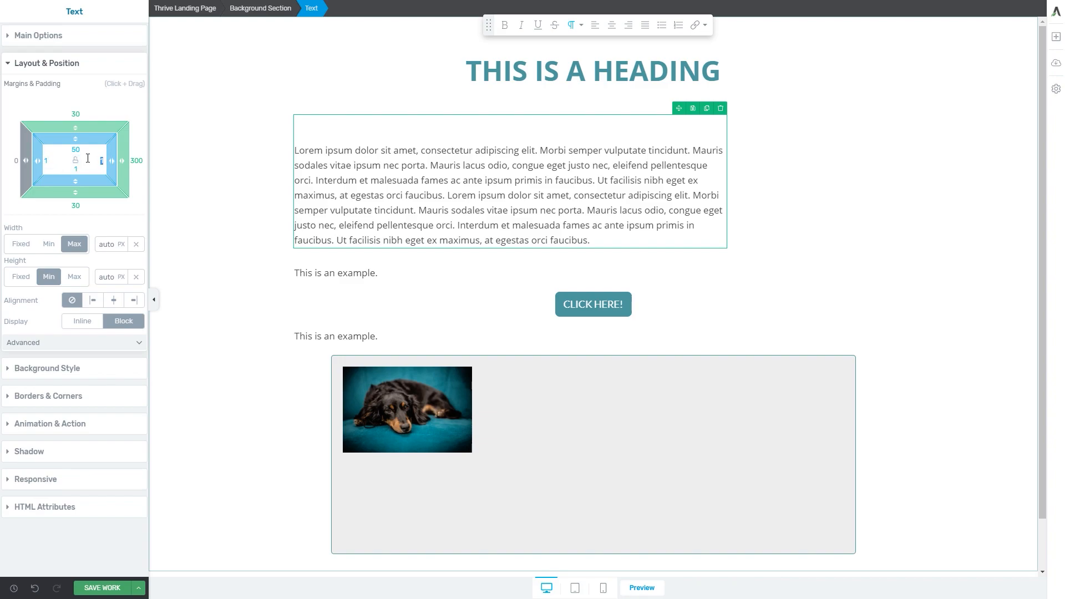
pyautogui.click(80, 149)
pyautogui.write('1')
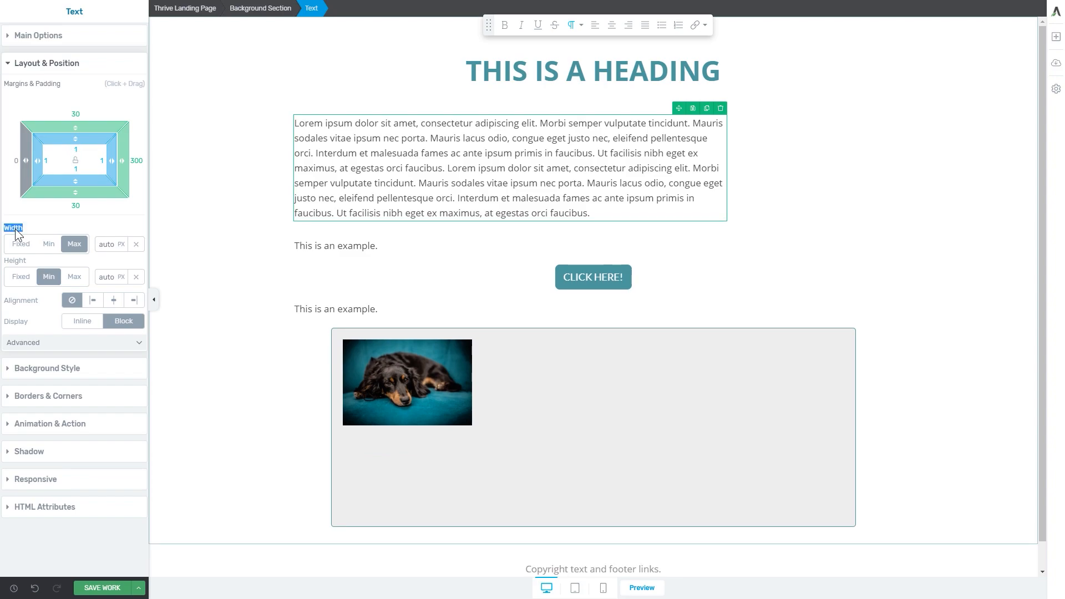
# Give the lorem ipsum paragraph a minimum width of 800 px
pyautogui.doubleClick(14, 259)
pyautogui.click(16, 264)
pyautogui.click(50, 247)
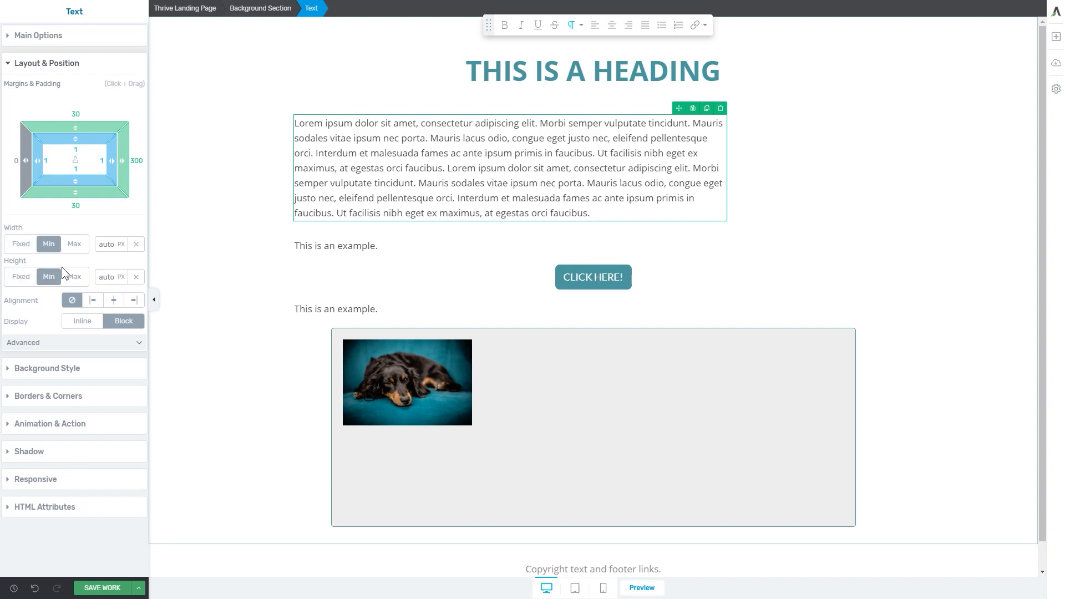
pyautogui.moveTo(107, 247); pyautogui.dragTo(107, 260)
pyautogui.doubleClick(111, 246)
pyautogui.write('800')
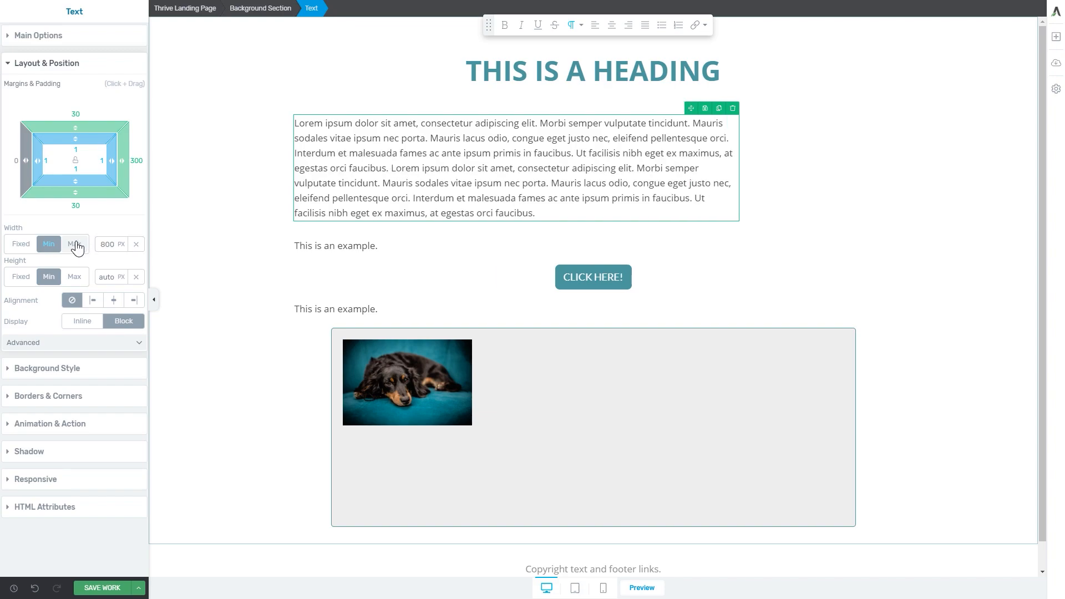
# Set the paragraph's maximum width to 750 px and give it minimum and maximum height limits, with the maximum at 218 px
pyautogui.click(74, 247)
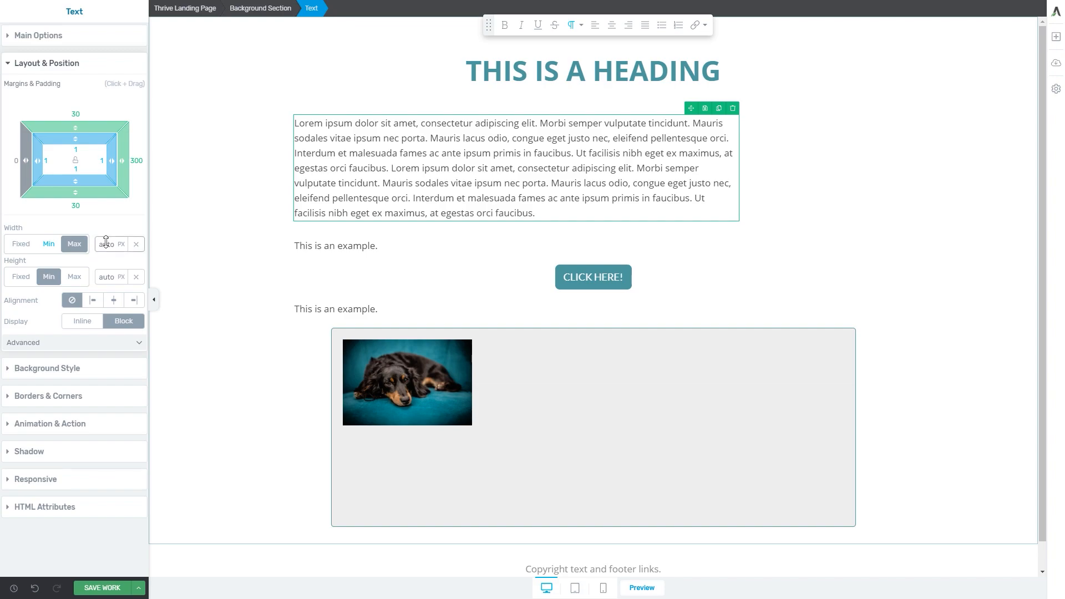
pyautogui.moveTo(106, 276)
pyautogui.mouseDown()
pyautogui.moveTo(104, 219)
pyautogui.moveTo(111, 282)
pyautogui.moveTo(102, 247)
pyautogui.moveTo(98, 290)
pyautogui.moveTo(93, 263)
pyautogui.mouseUp()
pyautogui.click(74, 277)
pyautogui.doubleClick(105, 276)
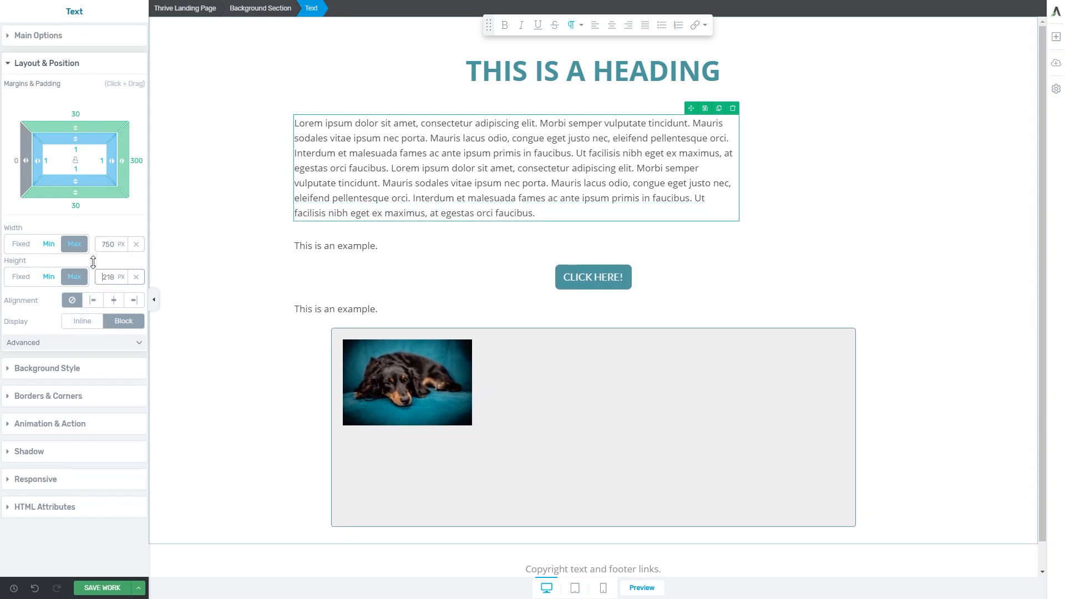
pyautogui.click(121, 245)
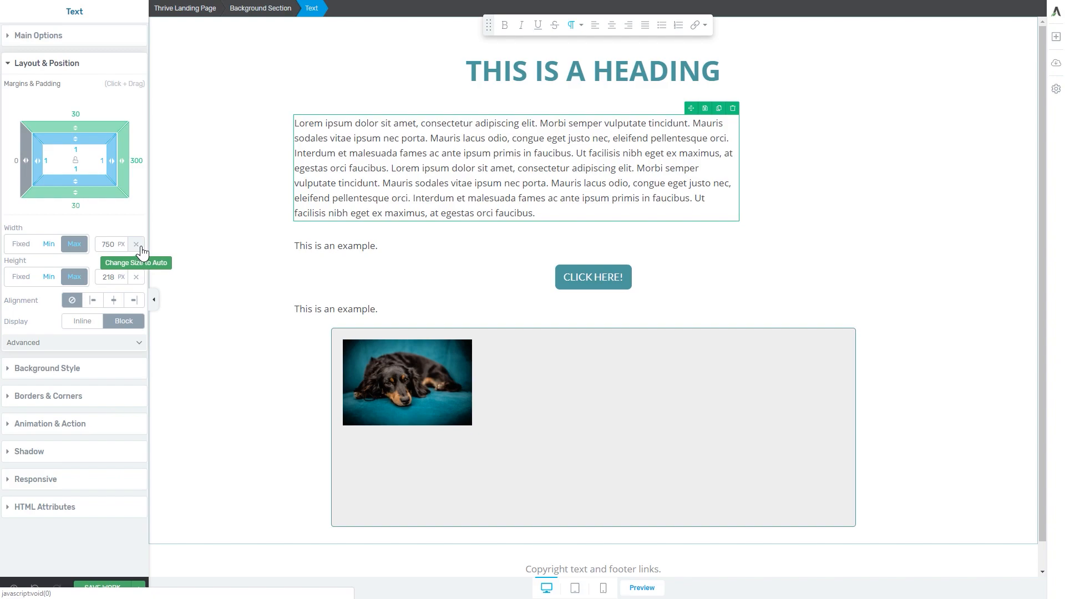
# Reset the paragraph's maximum width, minimum width and height limits to auto
pyautogui.click(136, 245)
pyautogui.click(49, 244)
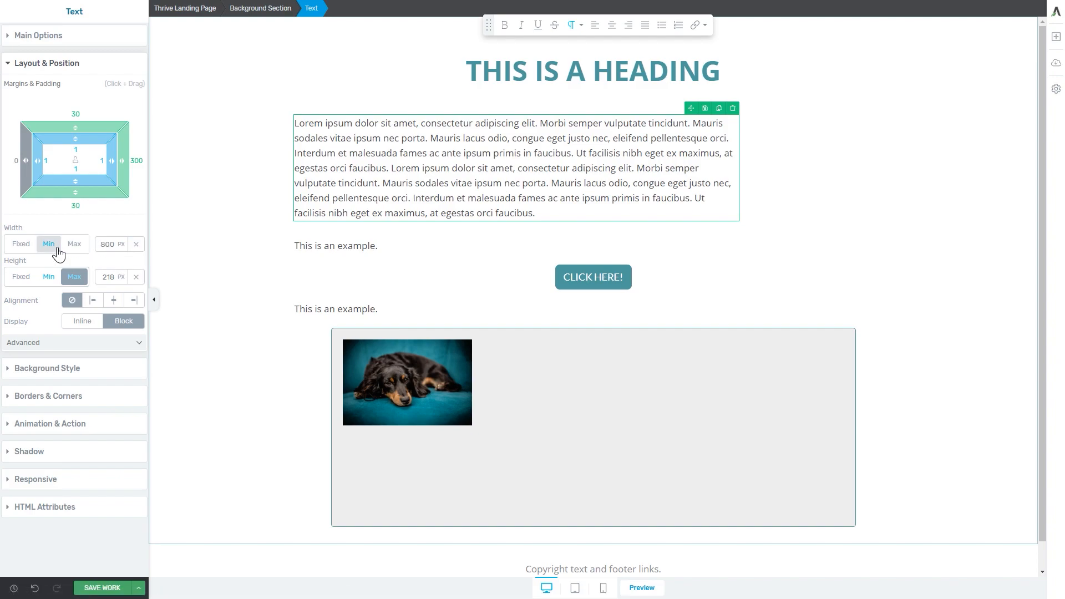
pyautogui.click(136, 244)
pyautogui.click(136, 277)
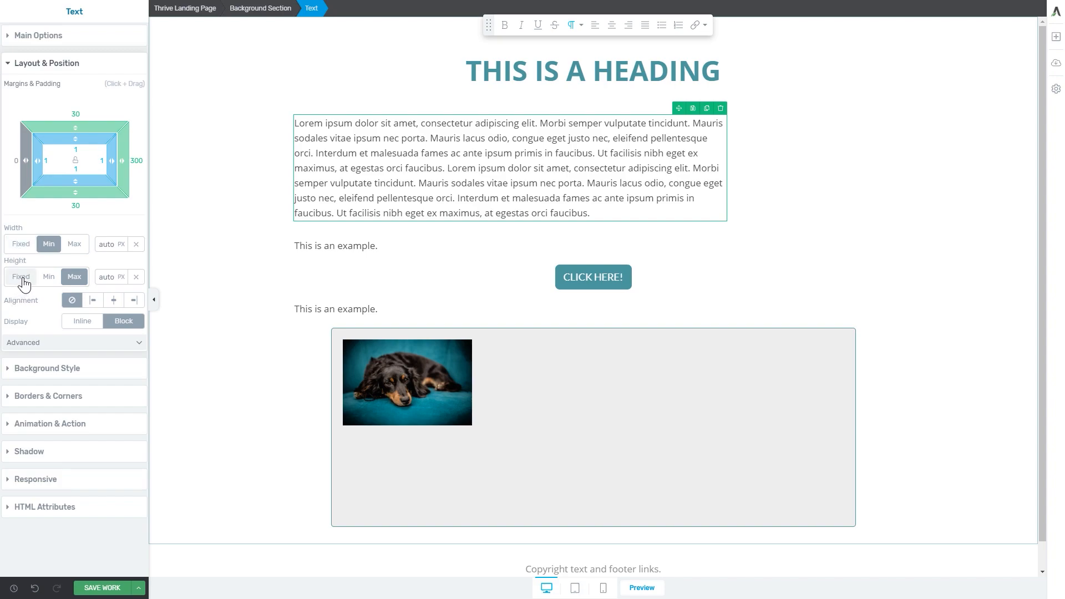
# Give the lorem ipsum paragraph a fixed width of 715 px
pyautogui.click(19, 246)
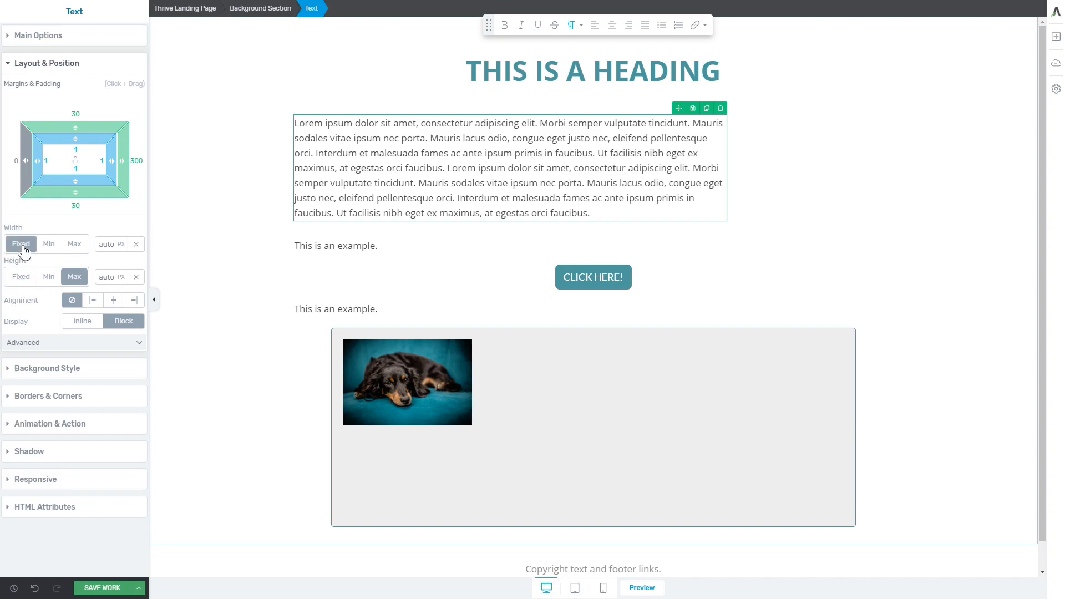
pyautogui.click(19, 278)
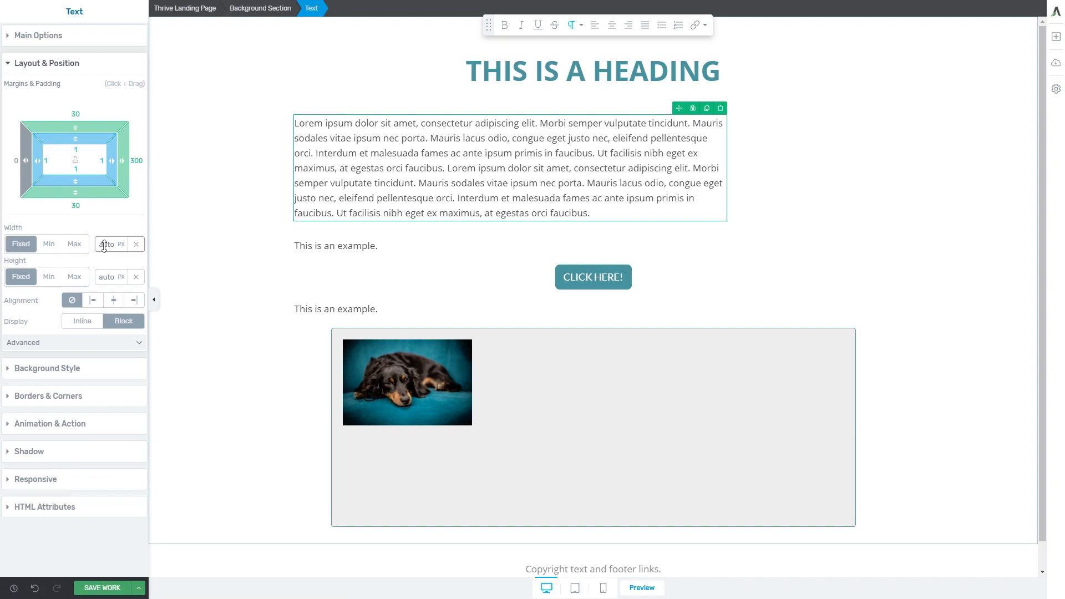
pyautogui.moveTo(105, 245); pyautogui.dragTo(101, 276)
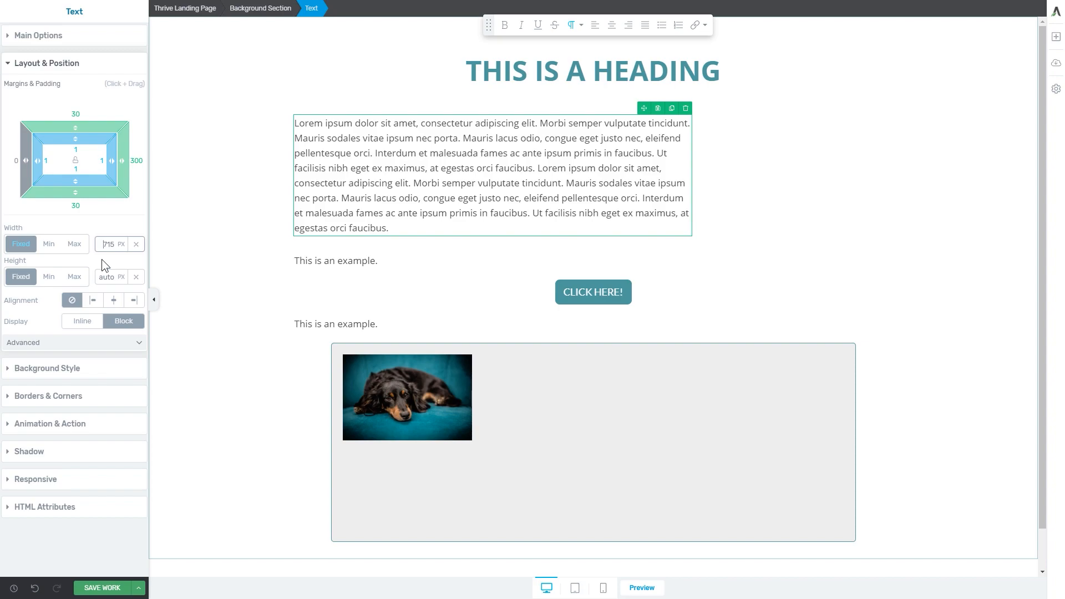
# Compare the gray content box's width and height settings in its main options with those in its layout settings
pyautogui.click(508, 359)
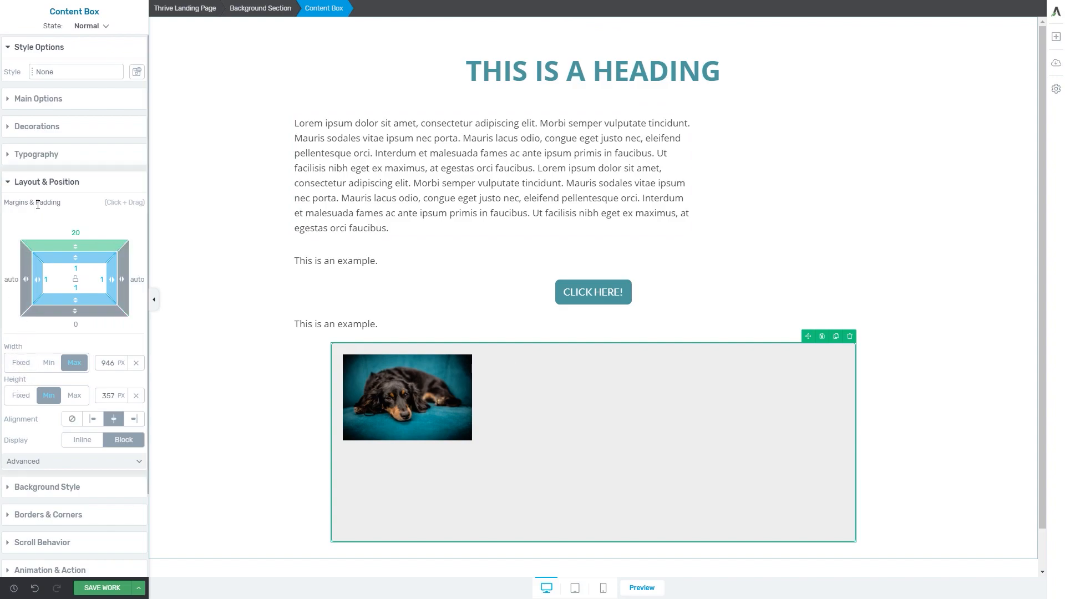
pyautogui.click(90, 101)
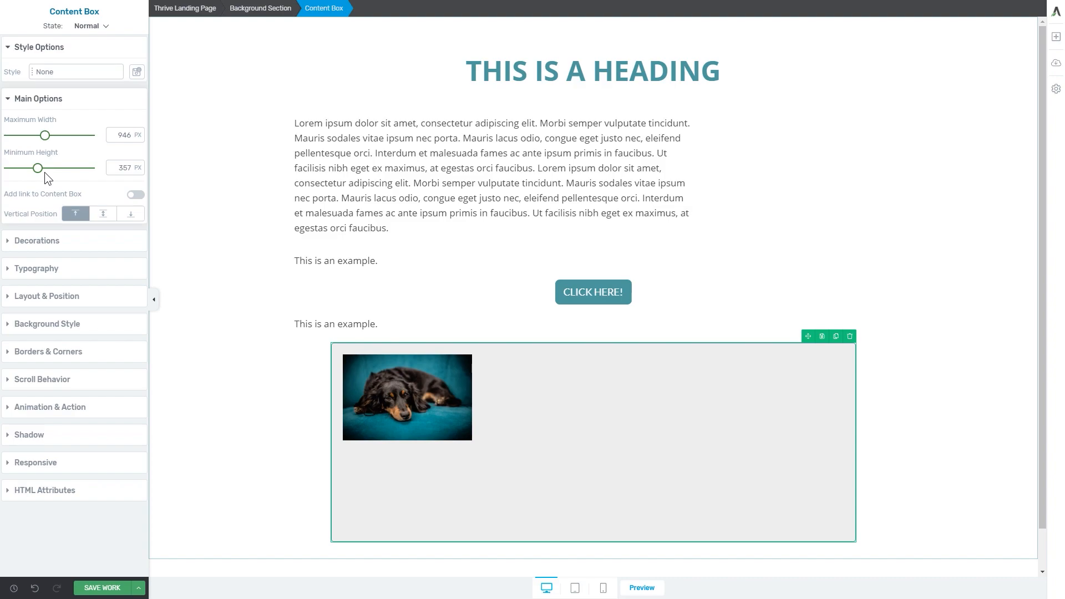
pyautogui.click(33, 296)
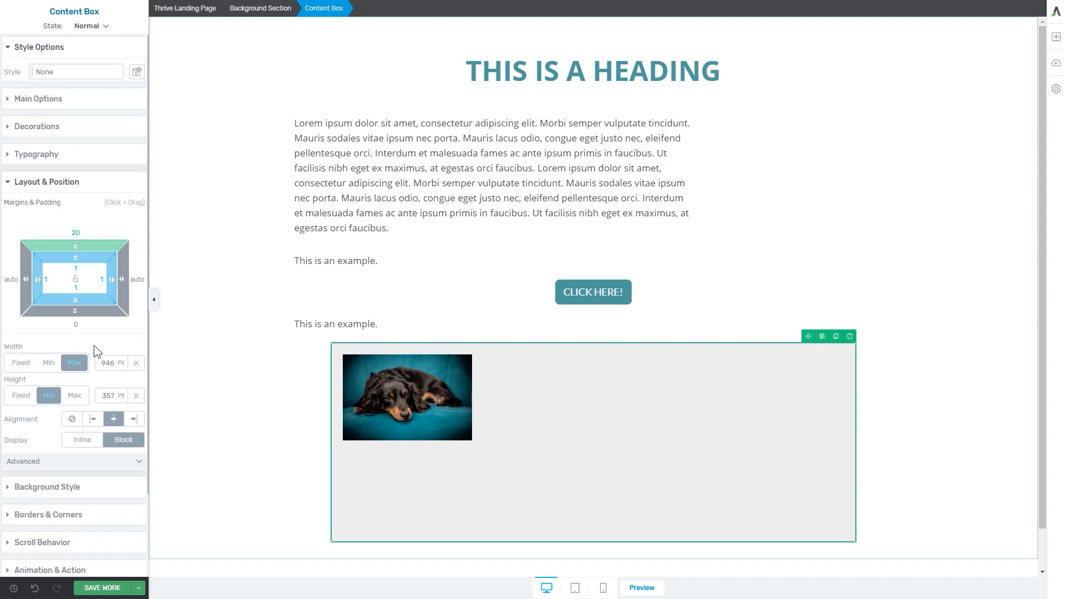
pyautogui.click(67, 100)
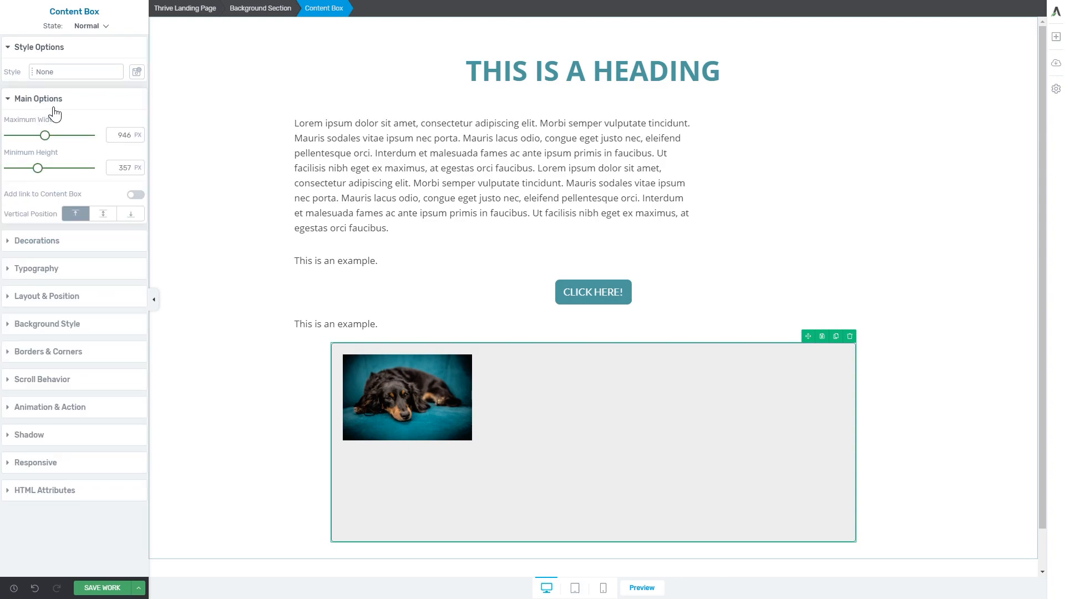
# Try the left, center and right alignments on the lorem ipsum paragraph, finishing with it aligned left
pyautogui.click(302, 206)
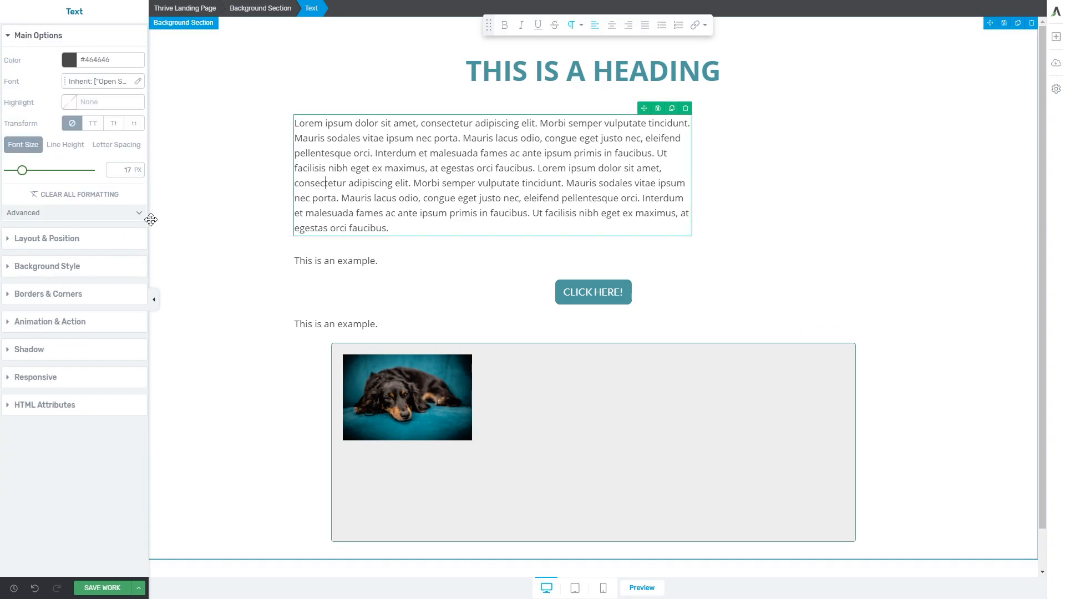
pyautogui.click(78, 243)
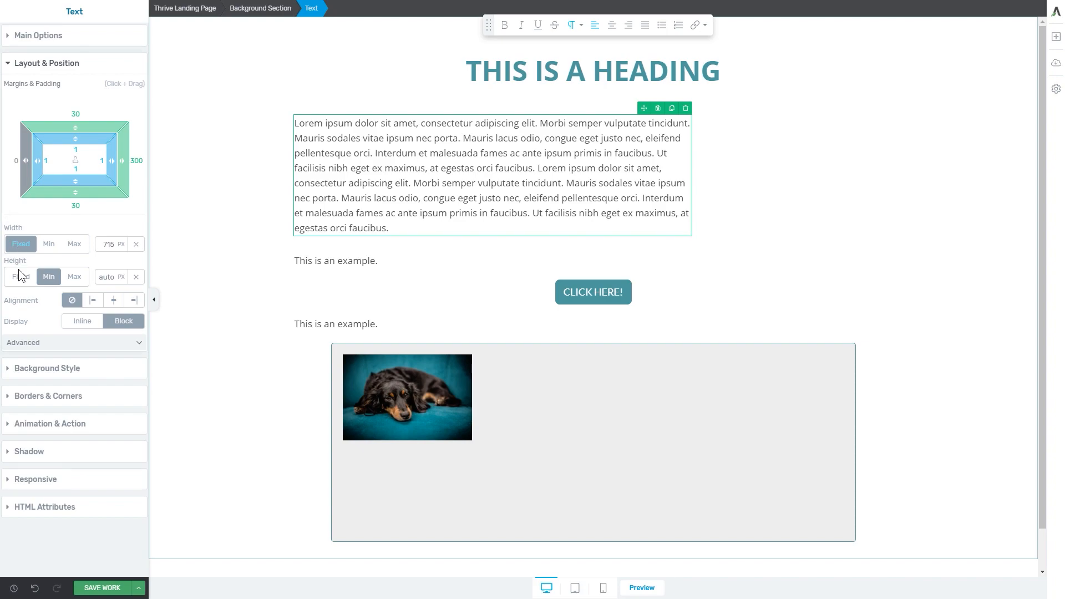
pyautogui.doubleClick(24, 300)
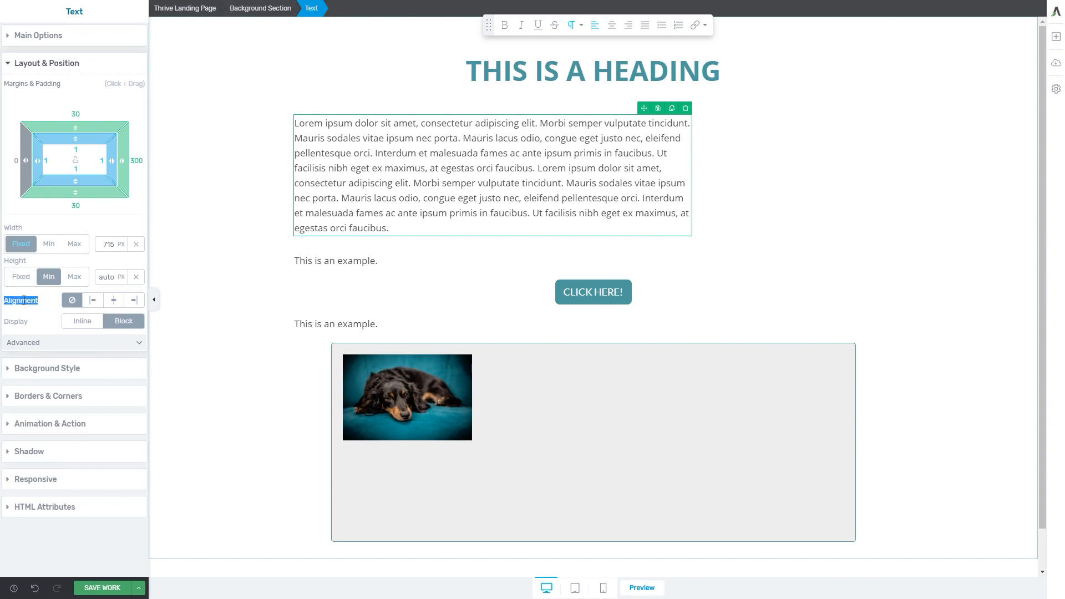
pyautogui.click(96, 305)
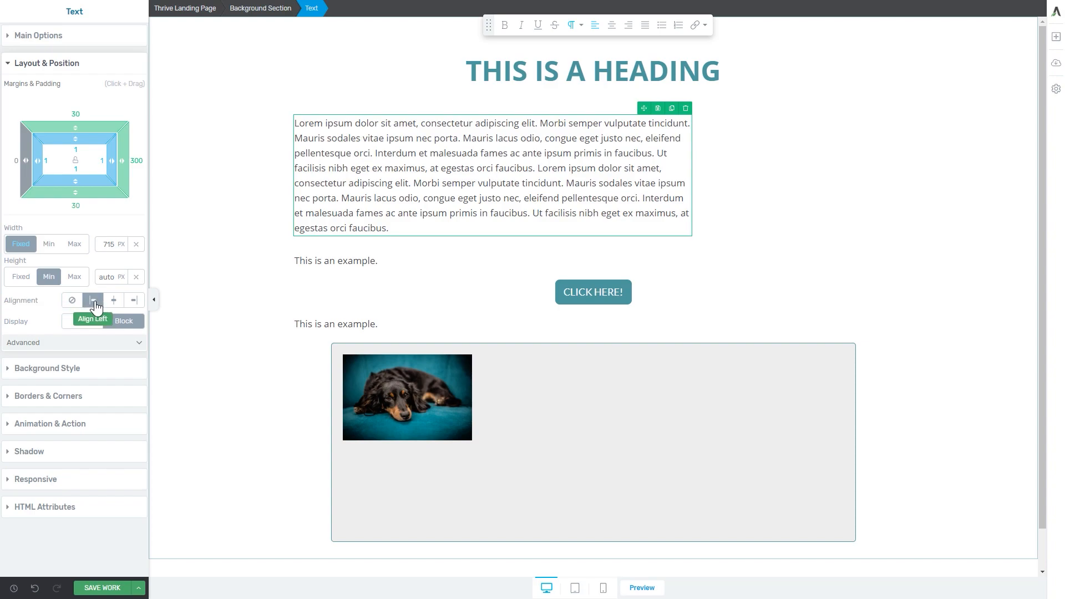
pyautogui.click(115, 303)
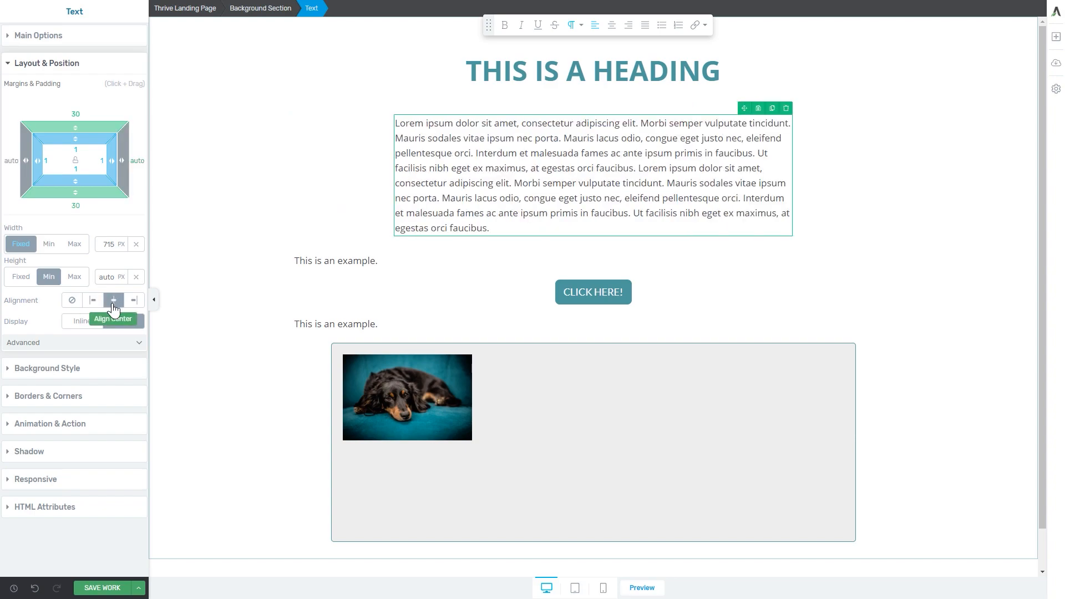
pyautogui.click(134, 303)
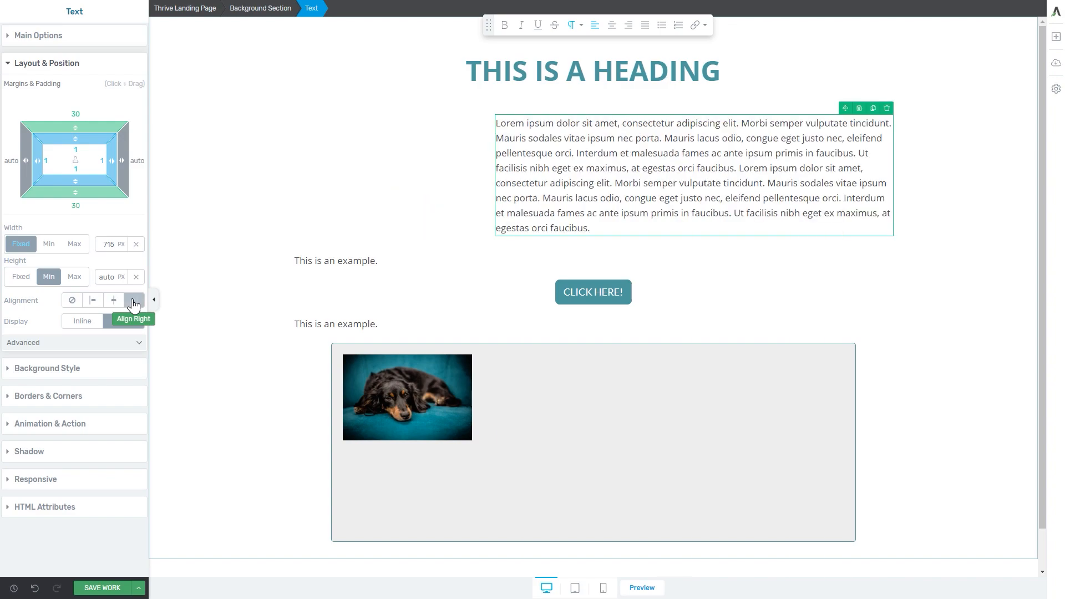
pyautogui.click(93, 300)
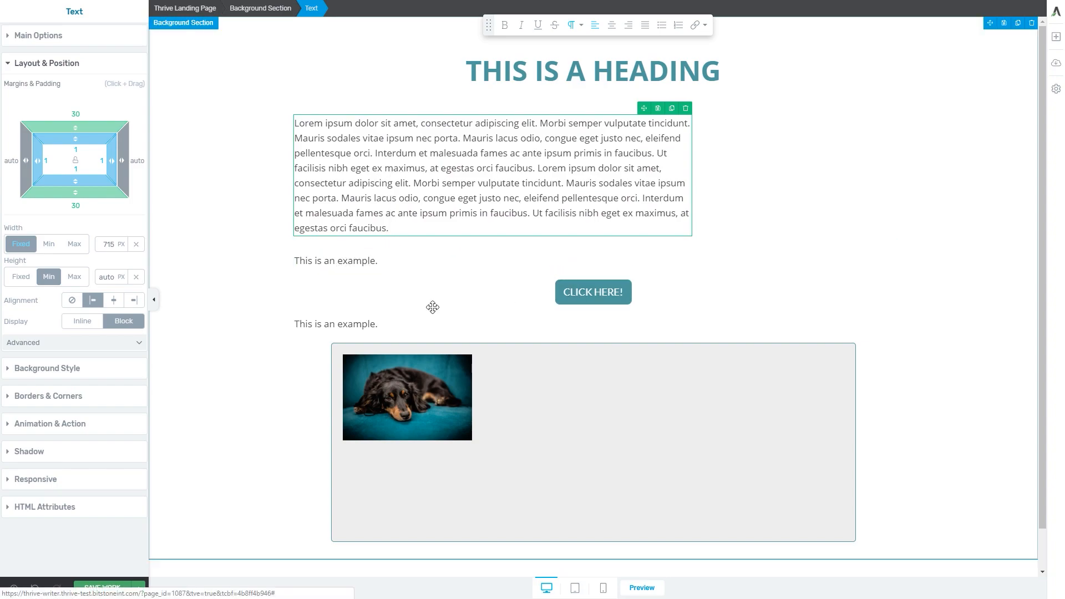
# Set the display of both "This is an example." texts and the button between them to inline
pyautogui.click(341, 259)
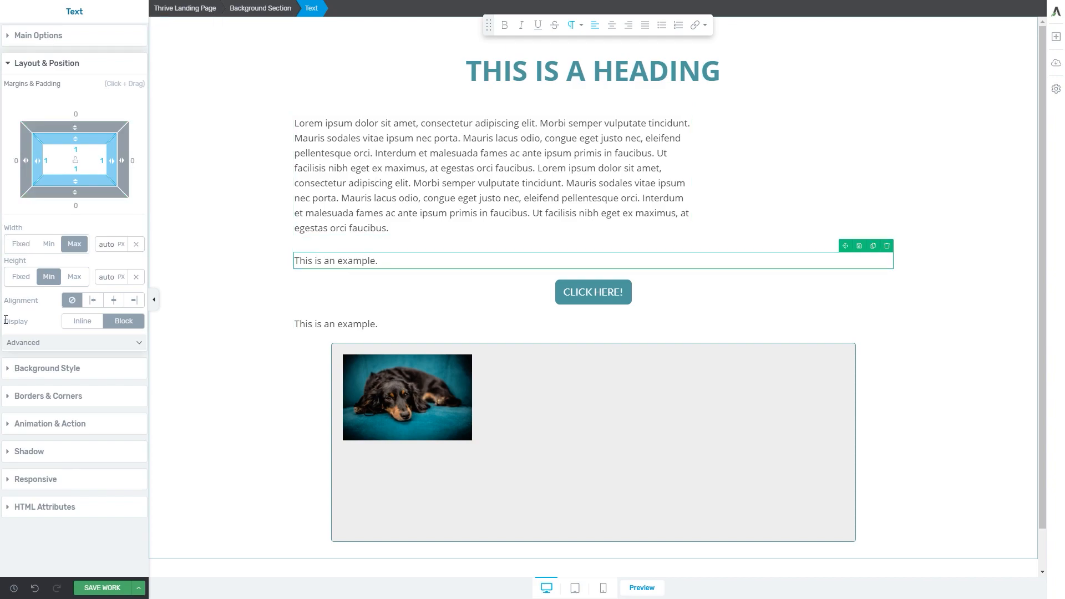
pyautogui.moveTo(6, 320); pyautogui.dragTo(31, 323)
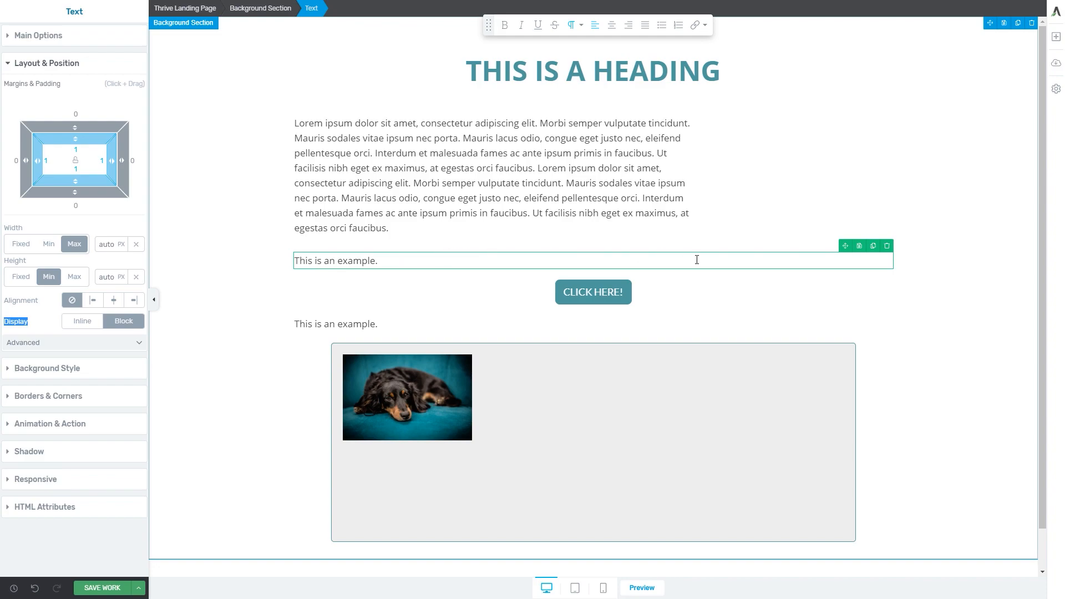
pyautogui.click(90, 325)
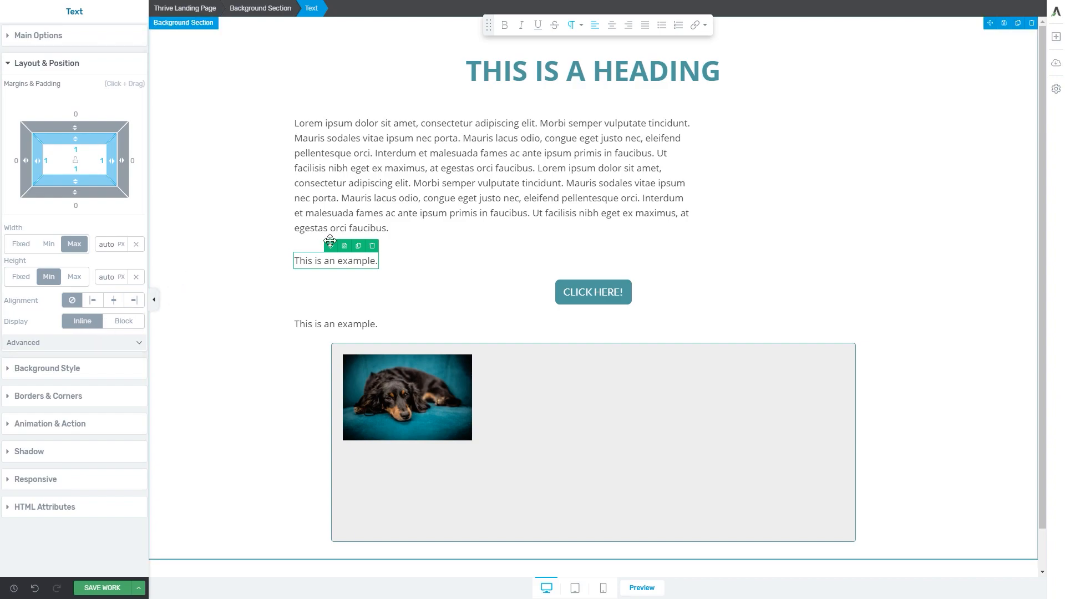
pyautogui.click(572, 283)
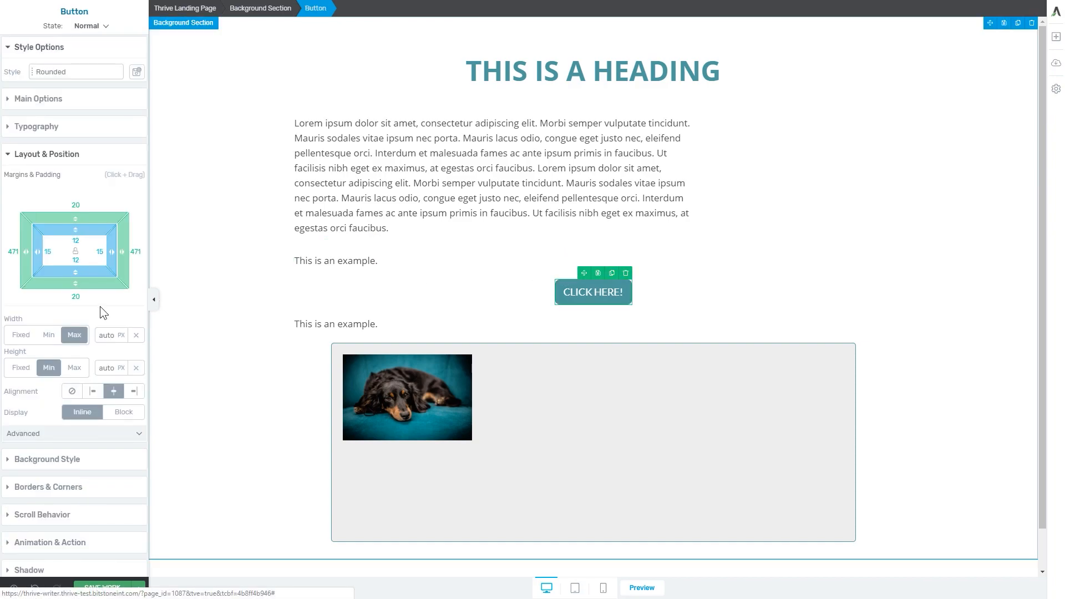
pyautogui.click(93, 414)
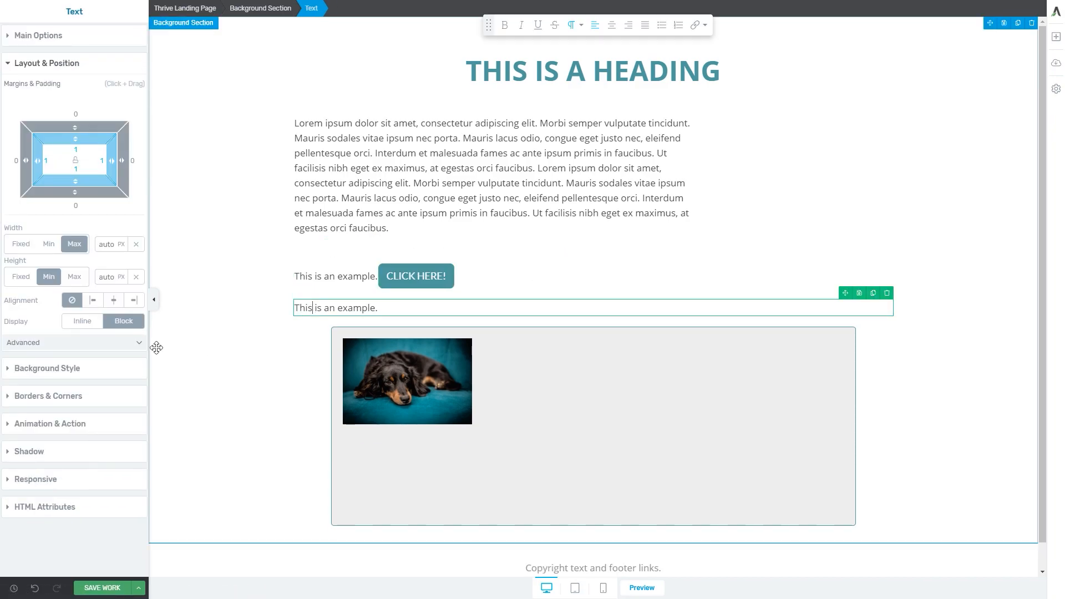
pyautogui.click(83, 321)
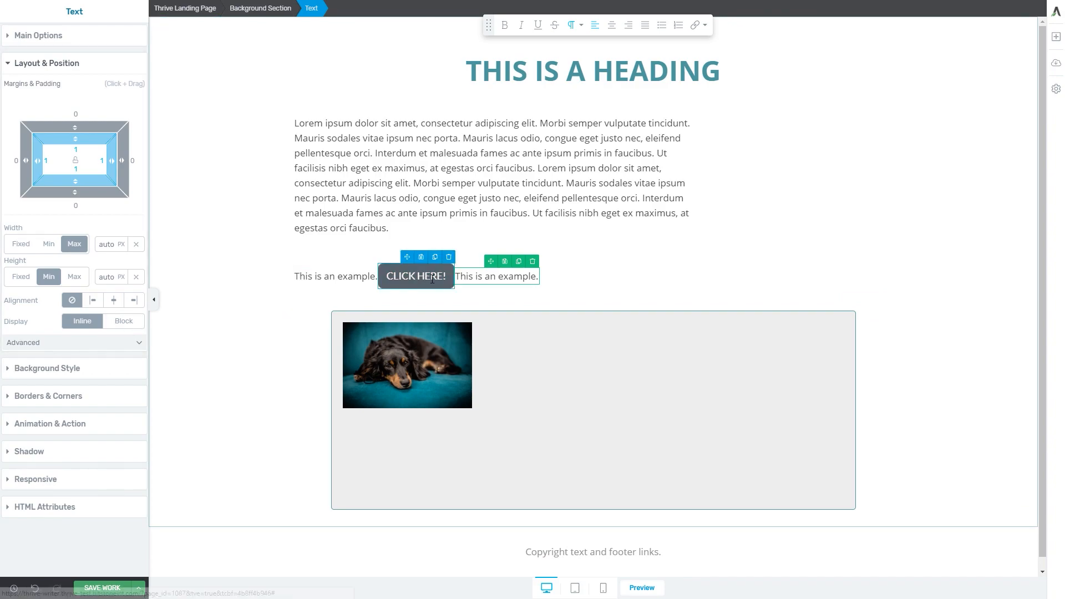
# Give the second example text a left margin of 19 px and the button a left margin of 21 px
pyautogui.moveTo(14, 159); pyautogui.dragTo(7, 159)
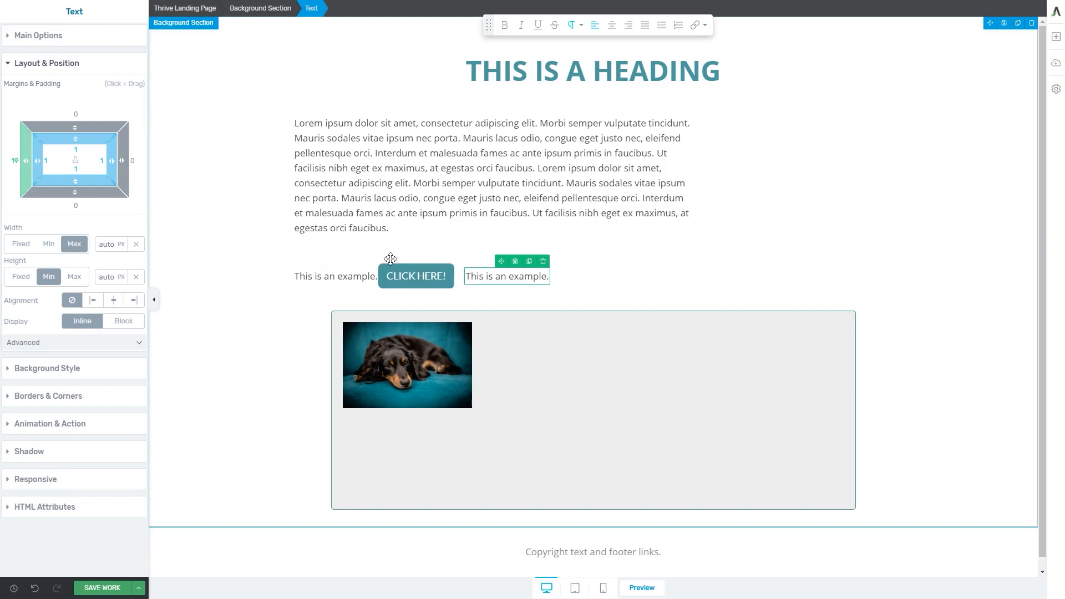
pyautogui.click(393, 272)
pyautogui.moveTo(22, 251); pyautogui.dragTo(2, 247)
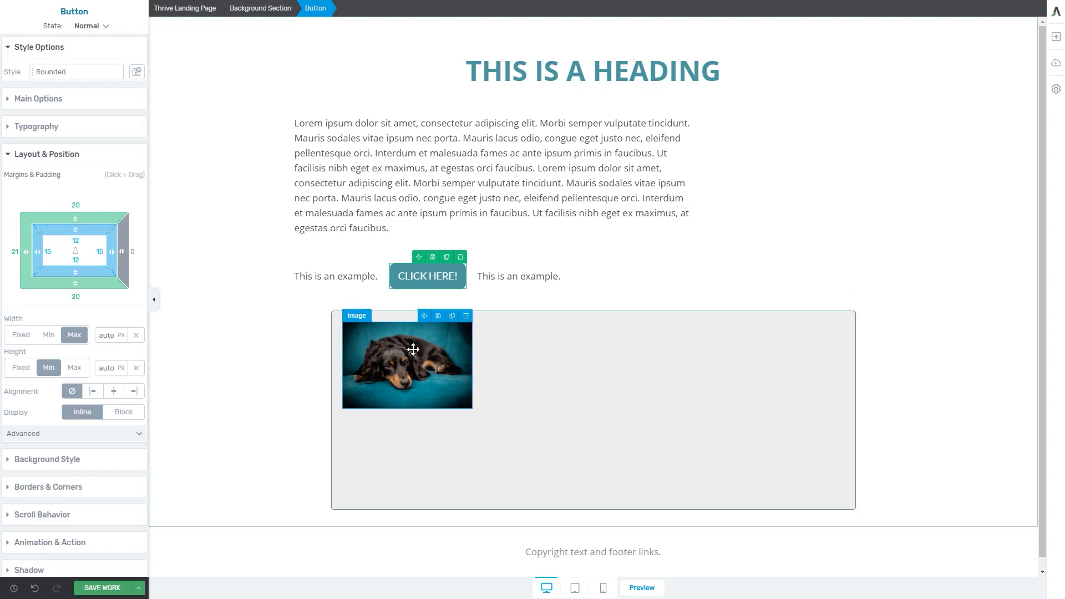
# Open the dog image's advanced layout settings and review its float, z-index and position options
pyautogui.click(444, 337)
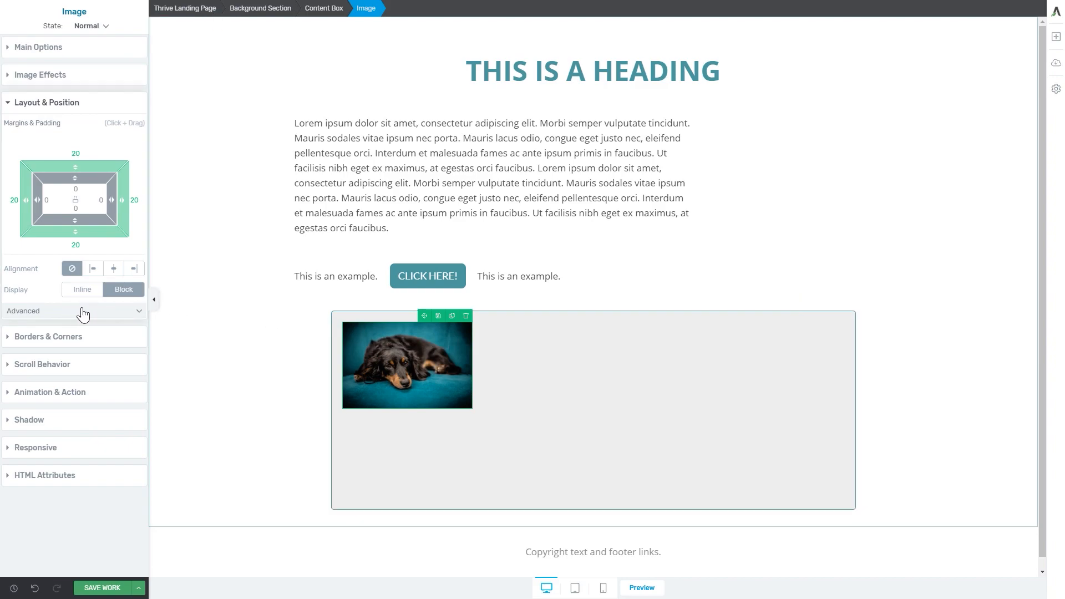
pyautogui.click(83, 314)
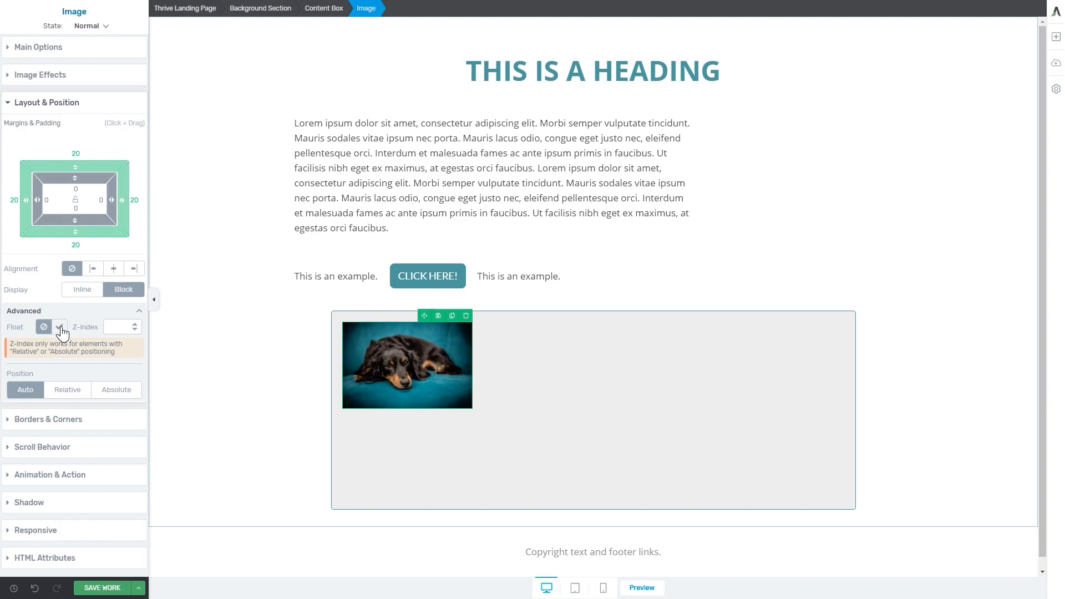
pyautogui.moveTo(75, 328); pyautogui.dragTo(101, 331)
pyautogui.doubleClick(20, 373)
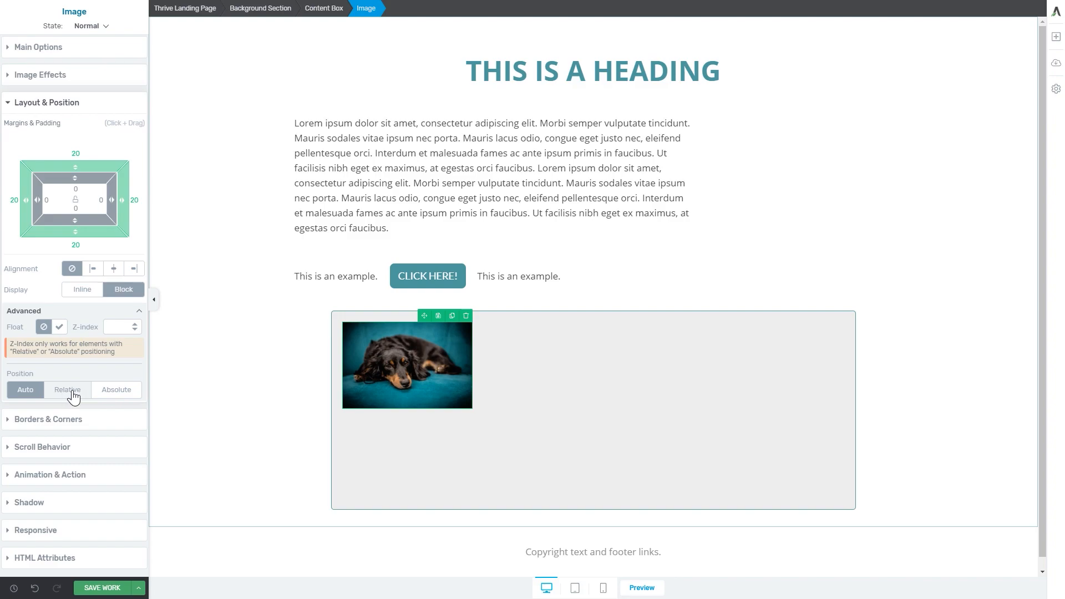
# Make the dog image's position relative, try a horizontal offset of -76 px, and reset that offset to 0
pyautogui.click(74, 394)
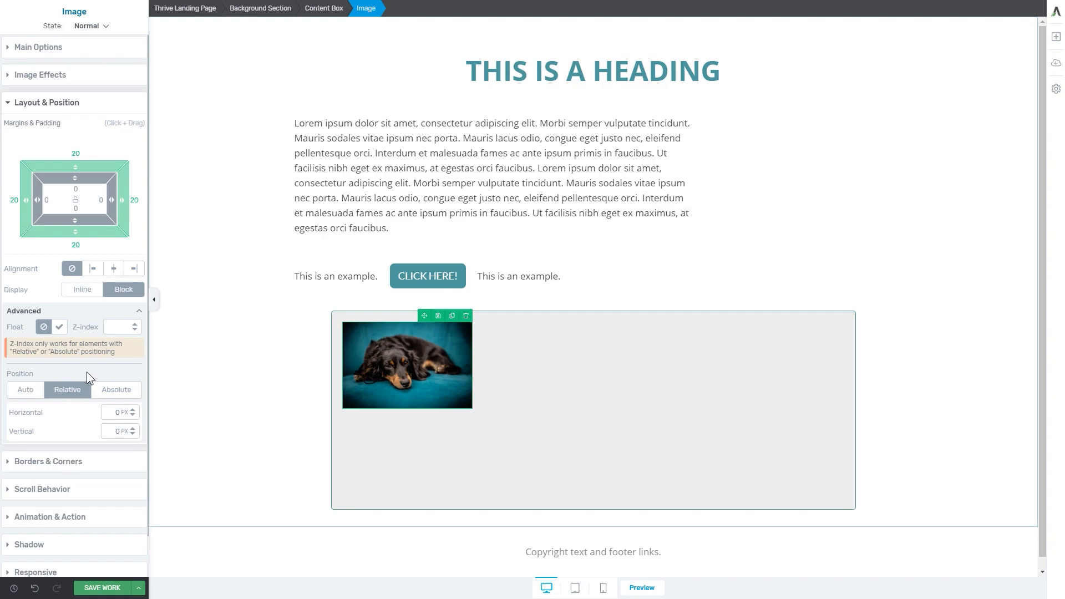
pyautogui.click(132, 413)
pyautogui.moveTo(131, 412); pyautogui.dragTo(114, 459)
pyautogui.click(116, 413)
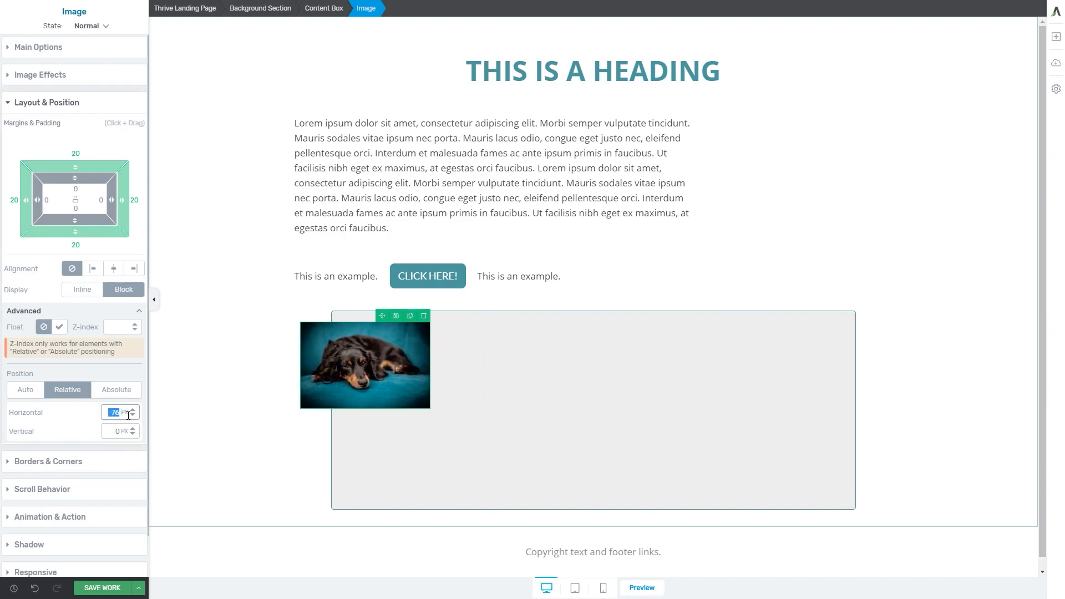
pyautogui.write('0')
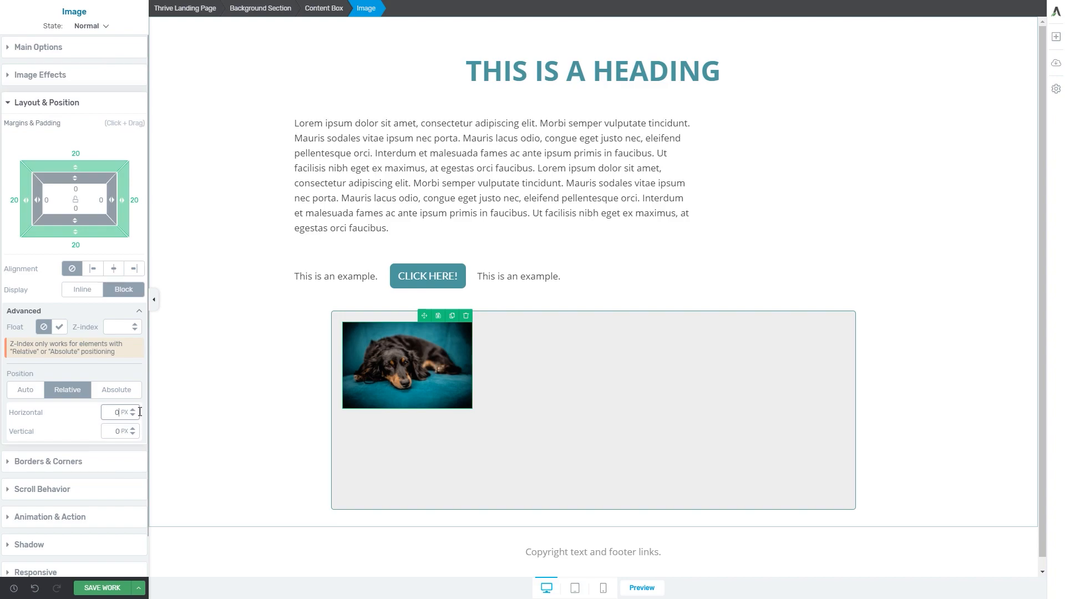
# Try a vertical offset of 53 px on the dog image and reset it to 0
pyautogui.moveTo(132, 431)
pyautogui.mouseDown()
pyautogui.moveTo(137, 400)
pyautogui.moveTo(131, 472)
pyautogui.moveTo(132, 411)
pyautogui.mouseUp()
pyautogui.doubleClick(117, 431)
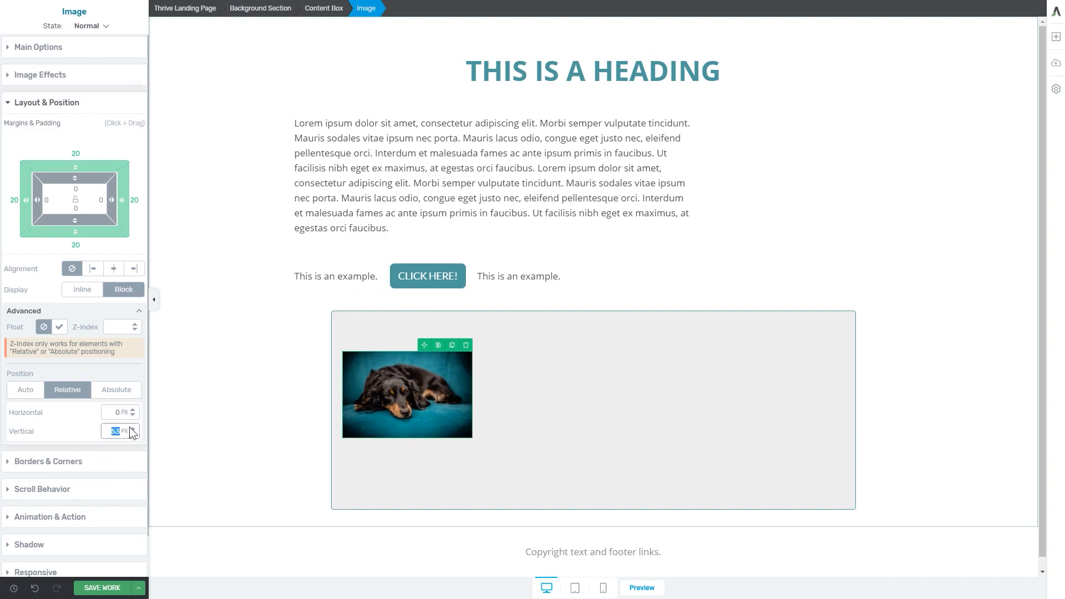
pyautogui.write('0')
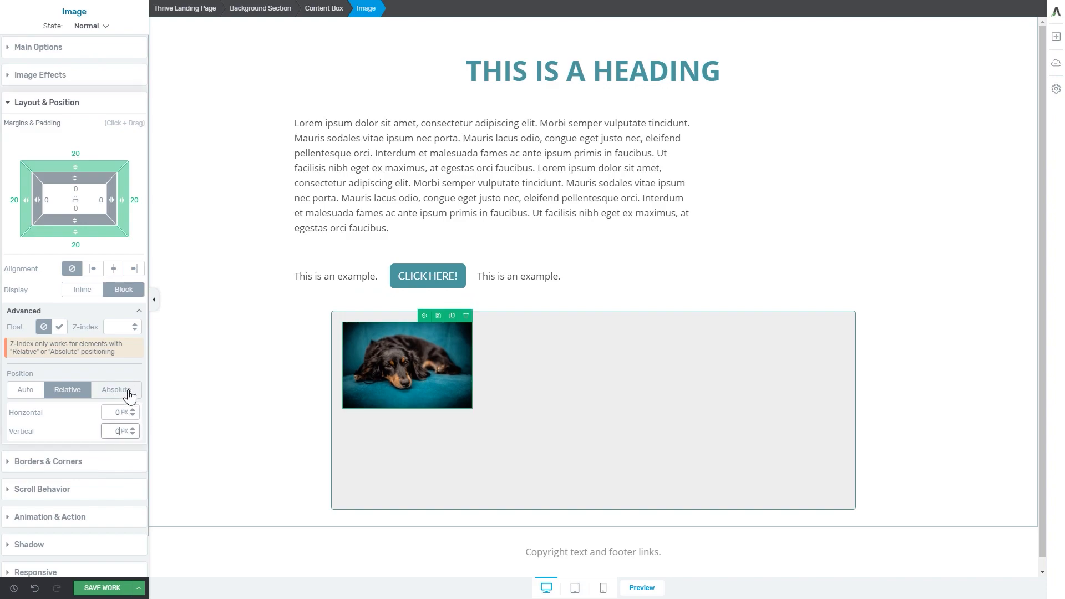
# Make the dog image's position absolute and try all four corner anchors of the content box, finishing with top left
pyautogui.click(129, 395)
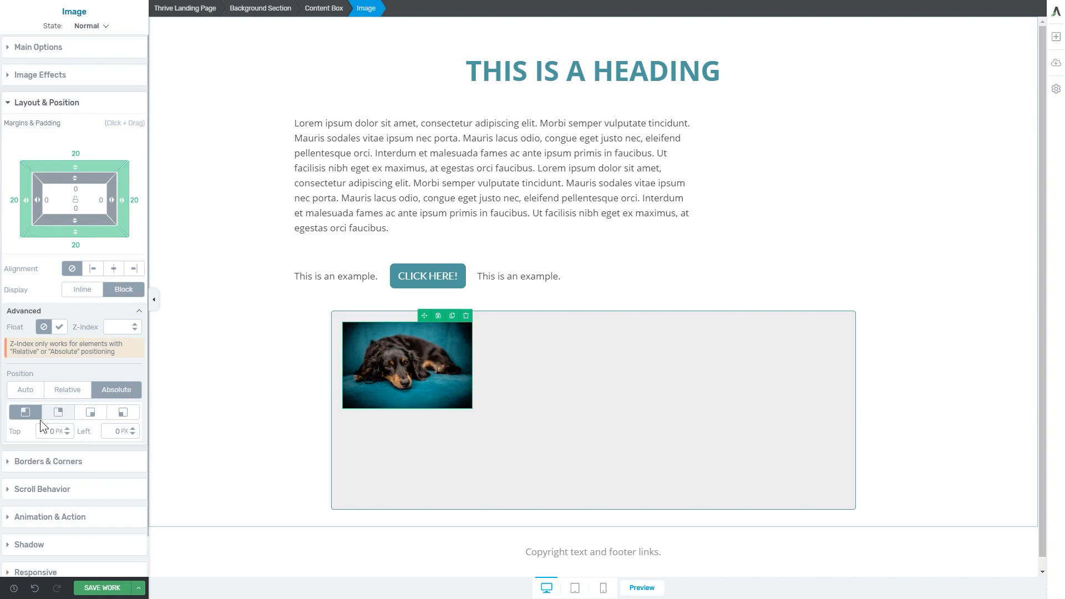
pyautogui.click(58, 412)
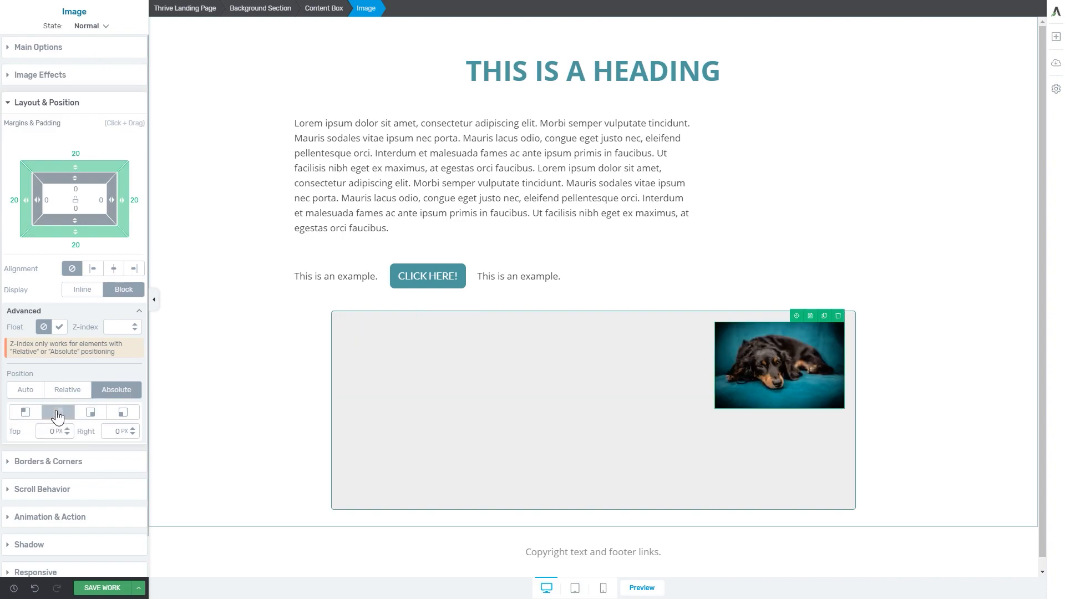
pyautogui.click(92, 415)
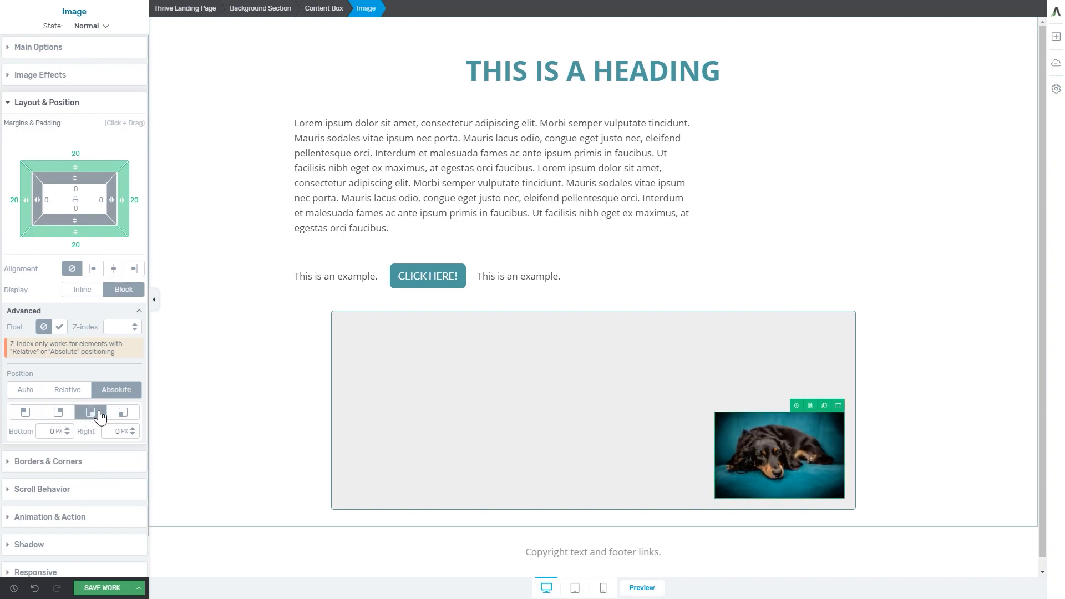
pyautogui.click(121, 412)
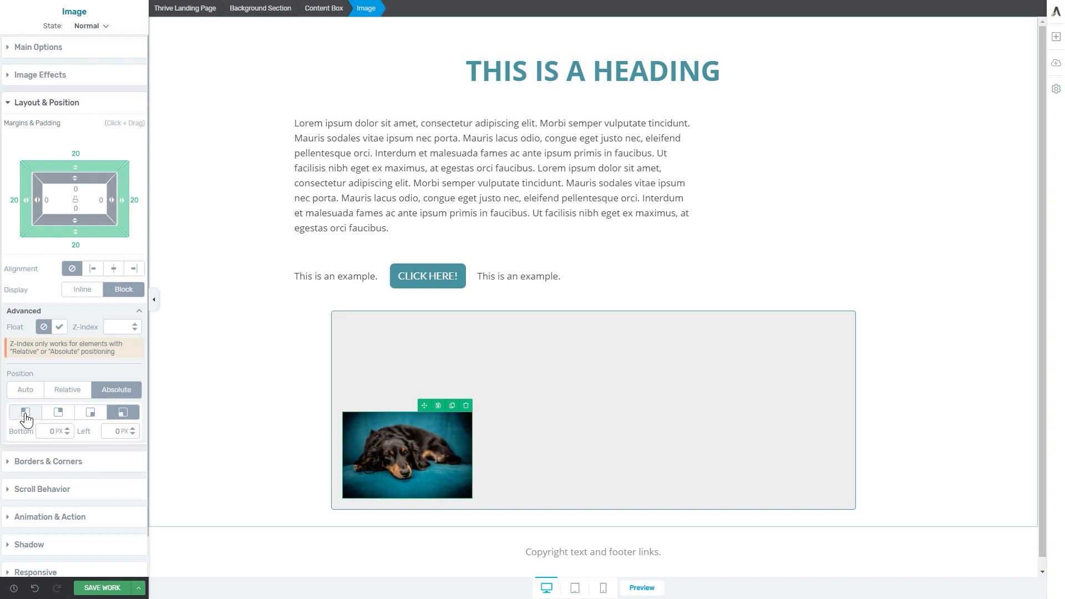
pyautogui.click(25, 413)
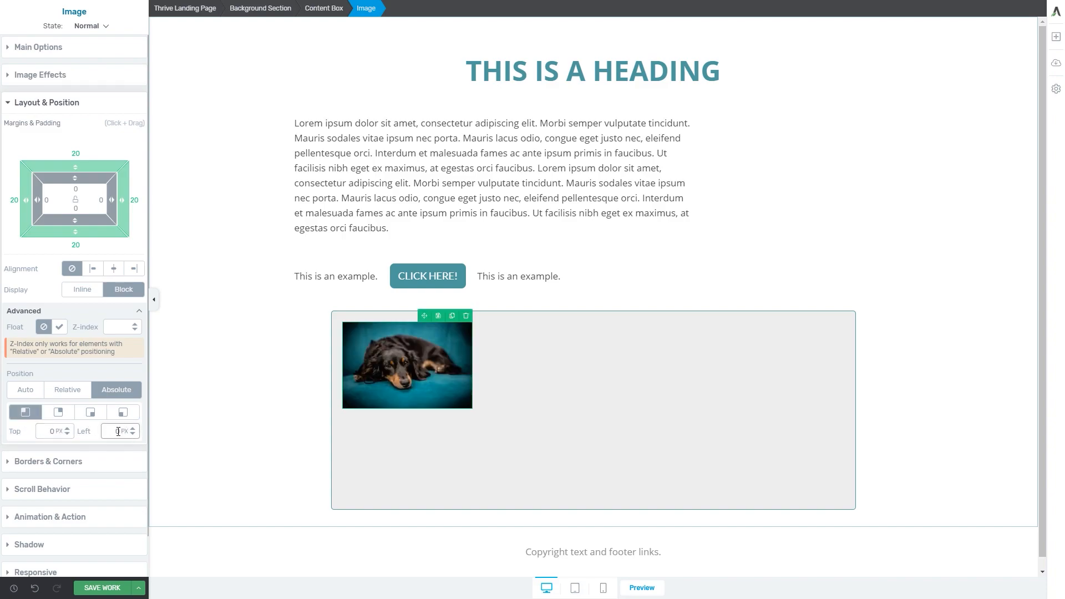
# Offset the absolutely positioned dog image 6 px from the top and 300 px from the left
pyautogui.click(58, 430)
pyautogui.moveTo(67, 430)
pyautogui.mouseDown()
pyautogui.moveTo(71, 477)
pyautogui.moveTo(72, 428)
pyautogui.mouseUp()
pyautogui.click(123, 431)
pyautogui.write('300')
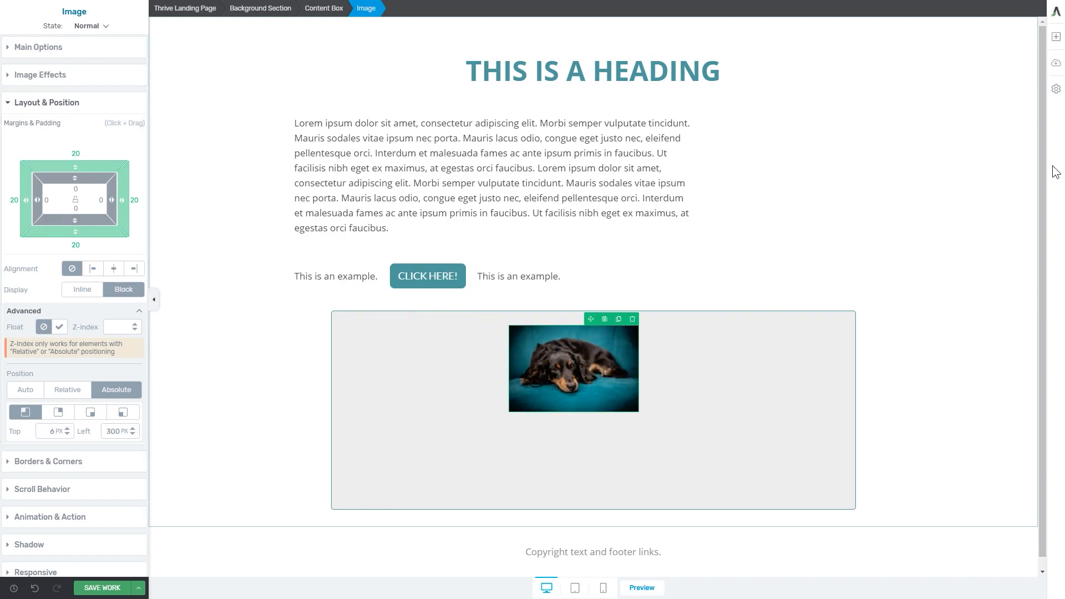